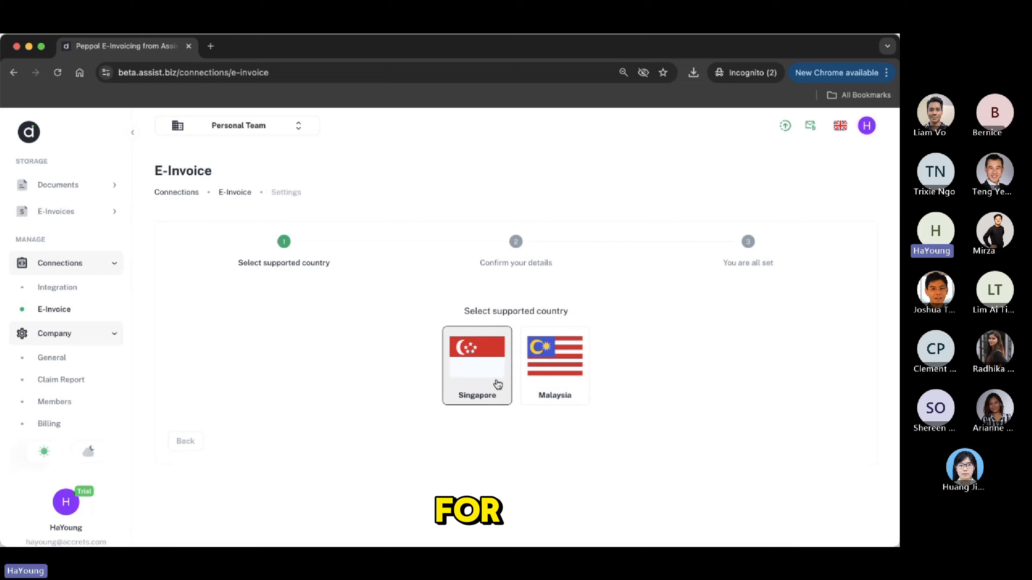
Select Singapore and review the company, address, UEN, contact and consent fields of Confirm your details
left_click(498, 385)
scroll(540, 387, "down", 3)
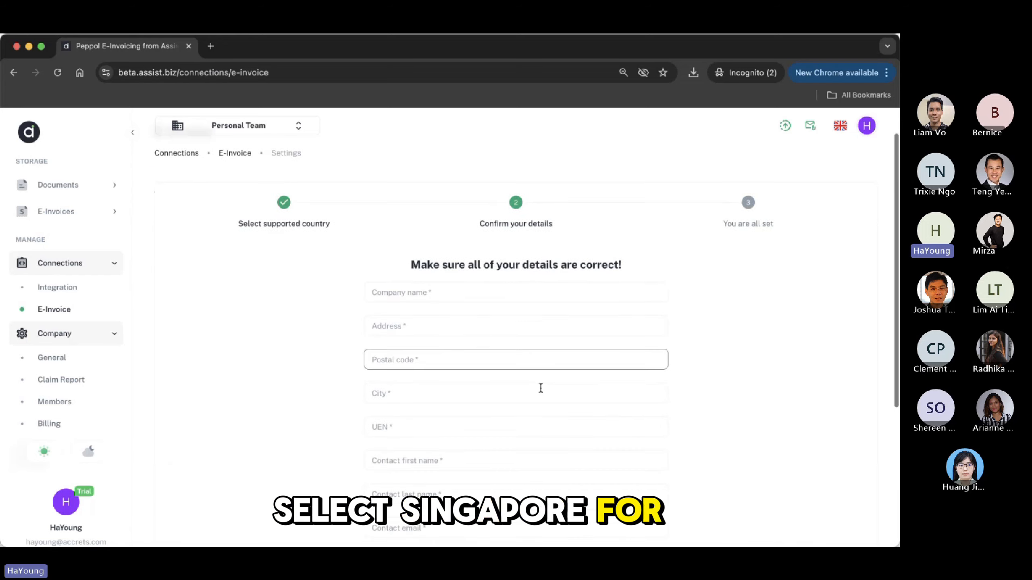
scroll(541, 388, "down", 1)
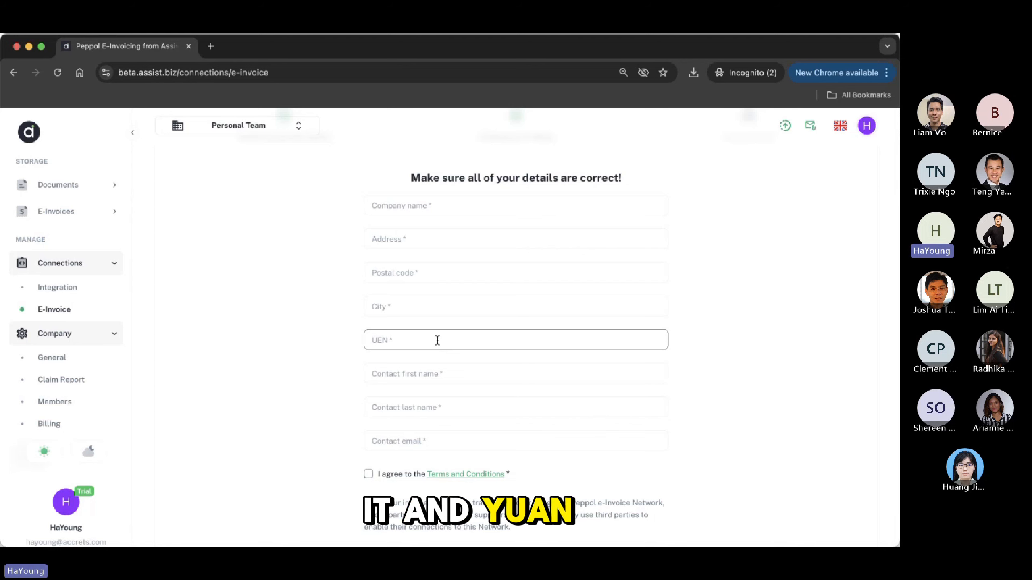
scroll(437, 341, "down", 3)
scroll(437, 340, "up", 3)
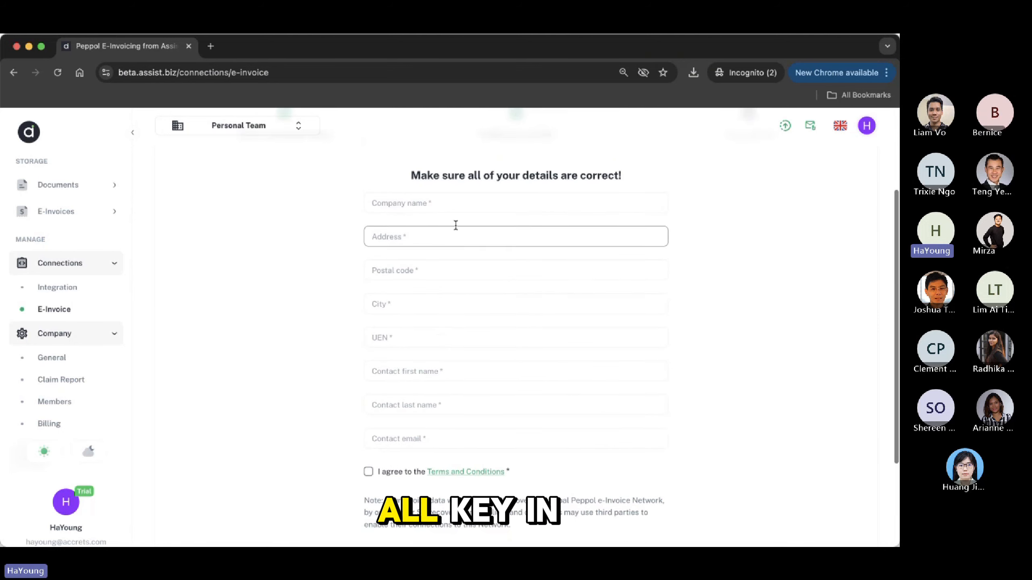
scroll(440, 438, "down", 3)
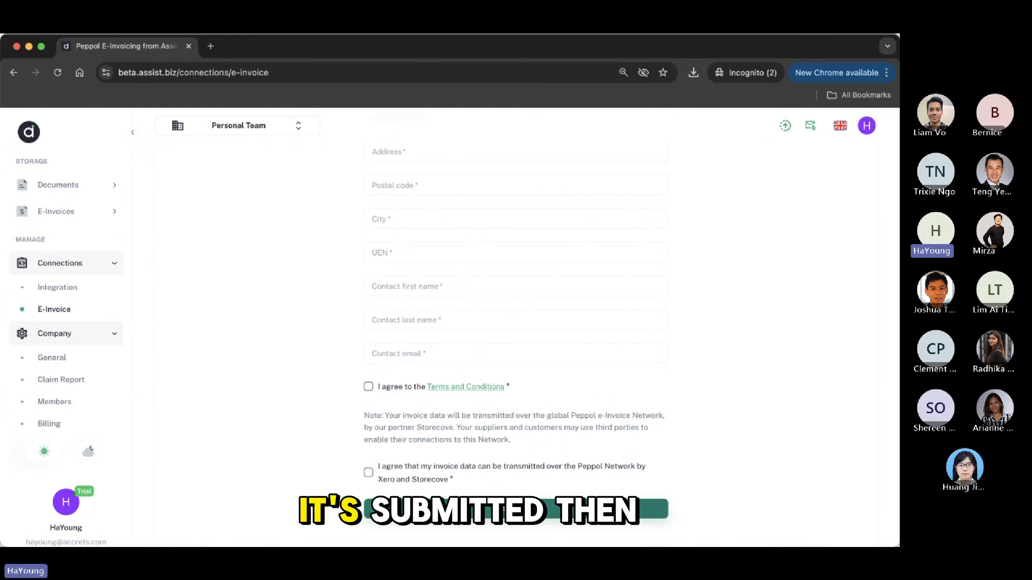
scroll(565, 413, "up", 5)
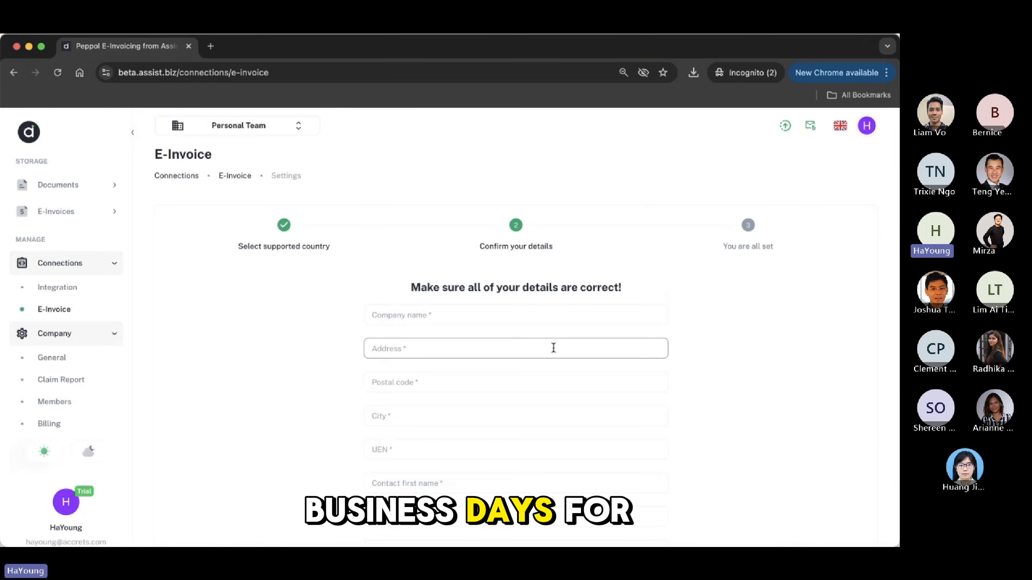
Switch to the Chef Vision Pte. Ltd. team and confirm its E-Invoice connection shows Verifying
left_click(281, 127)
left_click(269, 152)
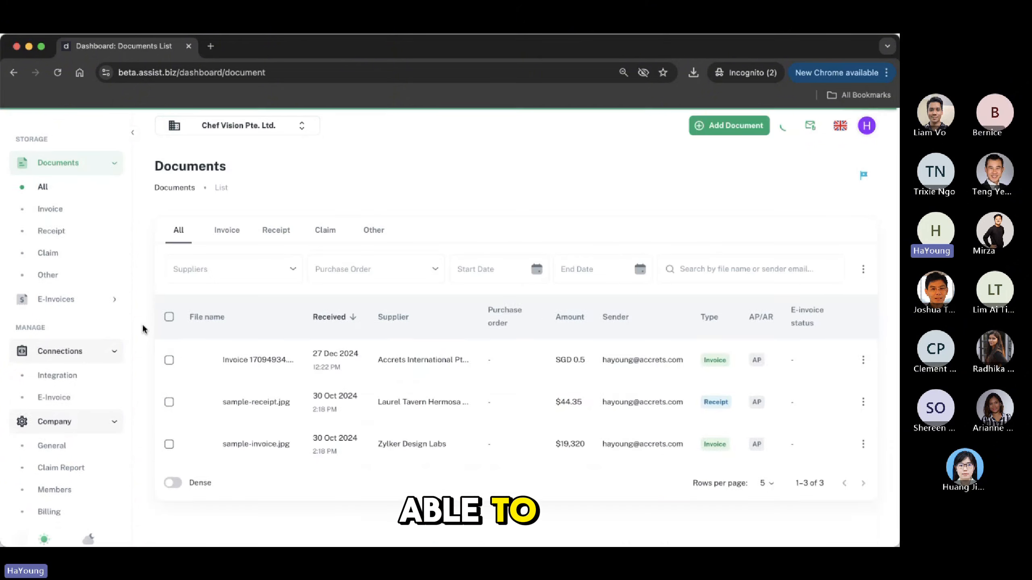
left_click(61, 416)
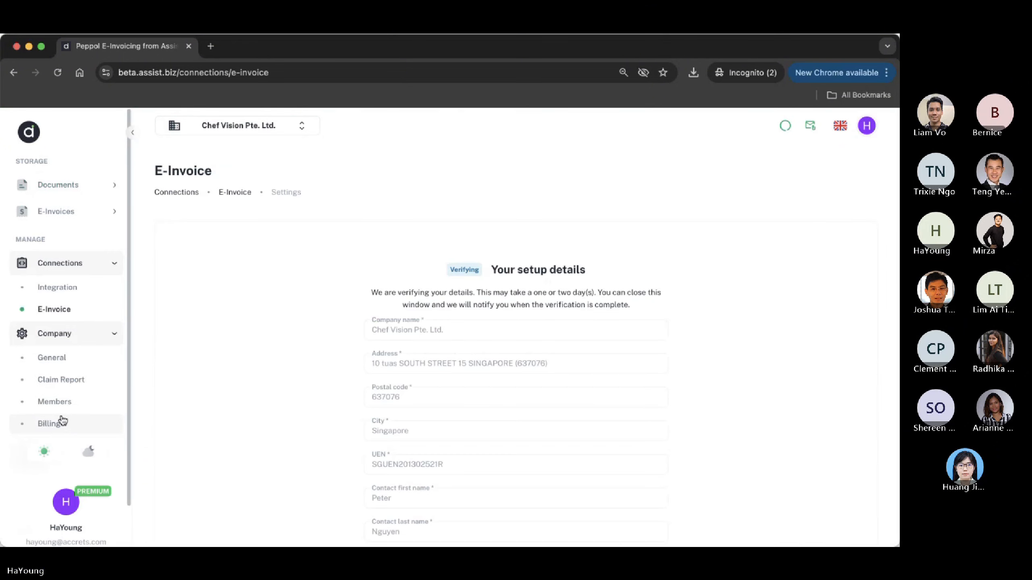
scroll(391, 402, "down", 2)
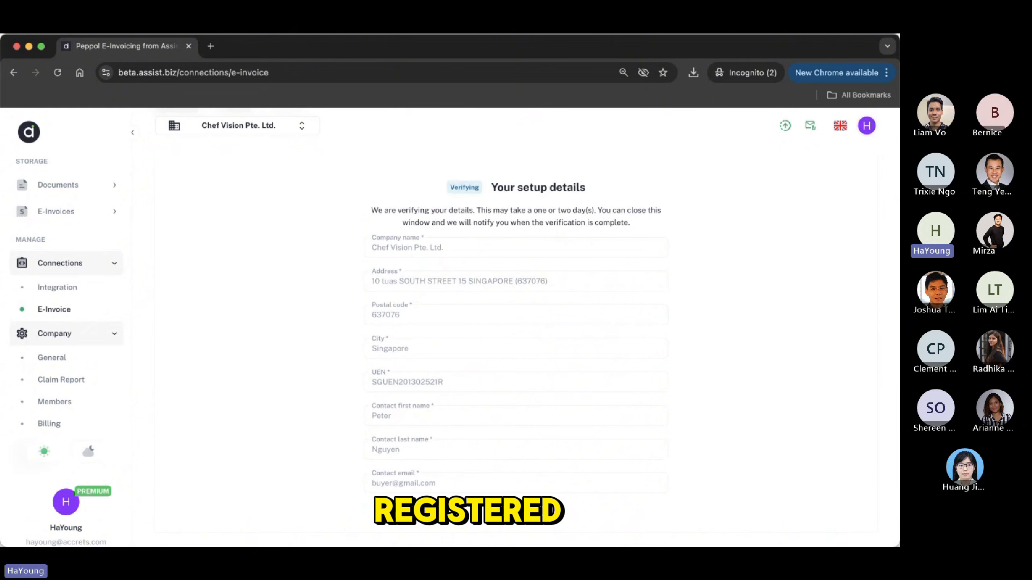
Show the All documents list under Documents
left_click(93, 214)
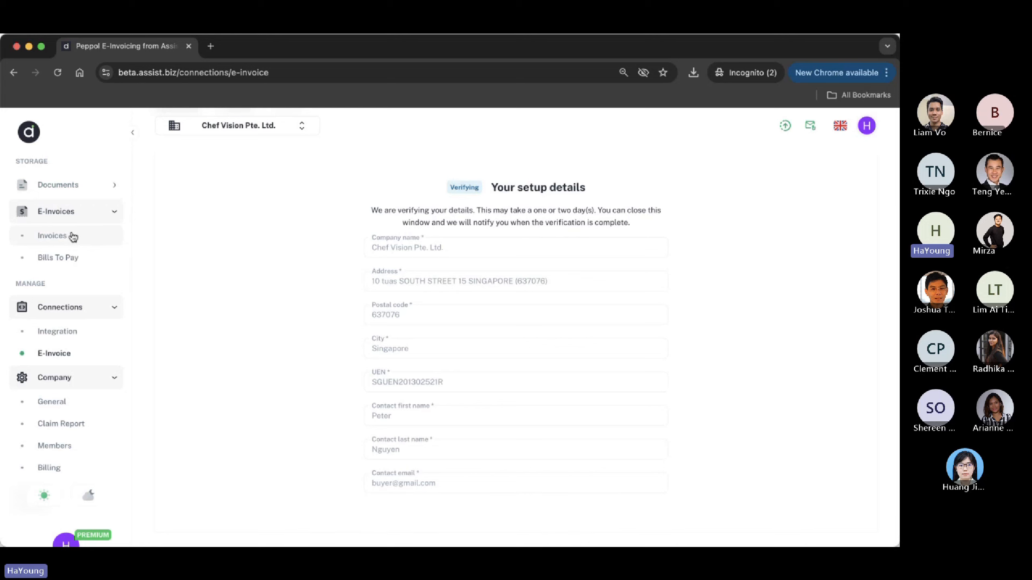
left_click(79, 188)
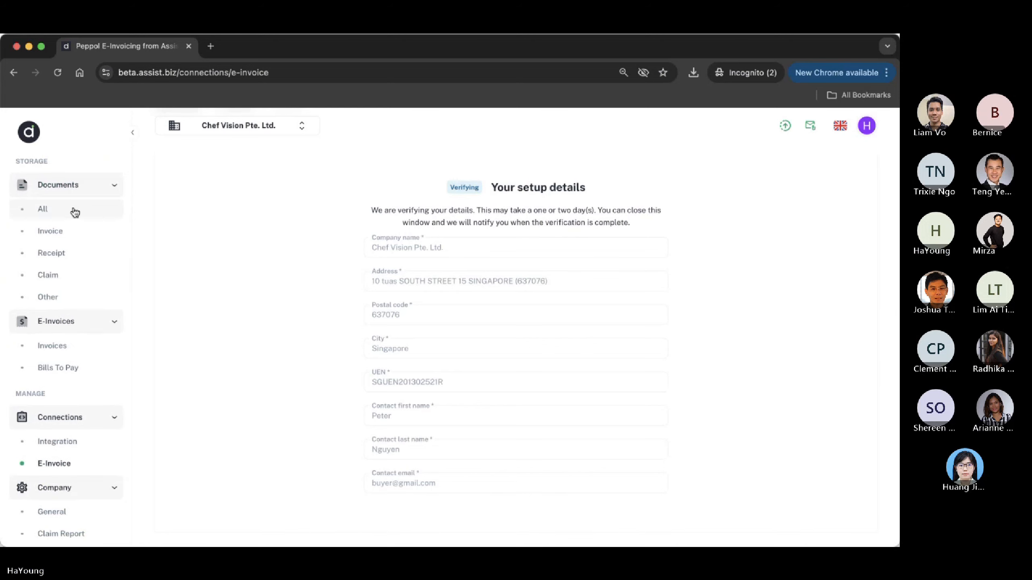
left_click(73, 211)
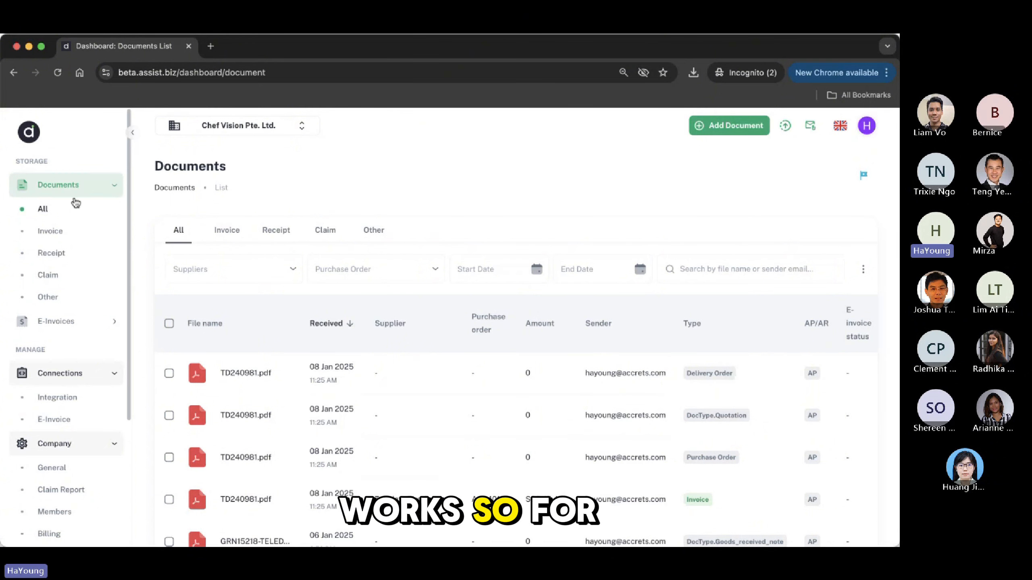
Review the sent e-invoices list and the details of invoice 17094934 from 03 Jan 2025
left_click(68, 320)
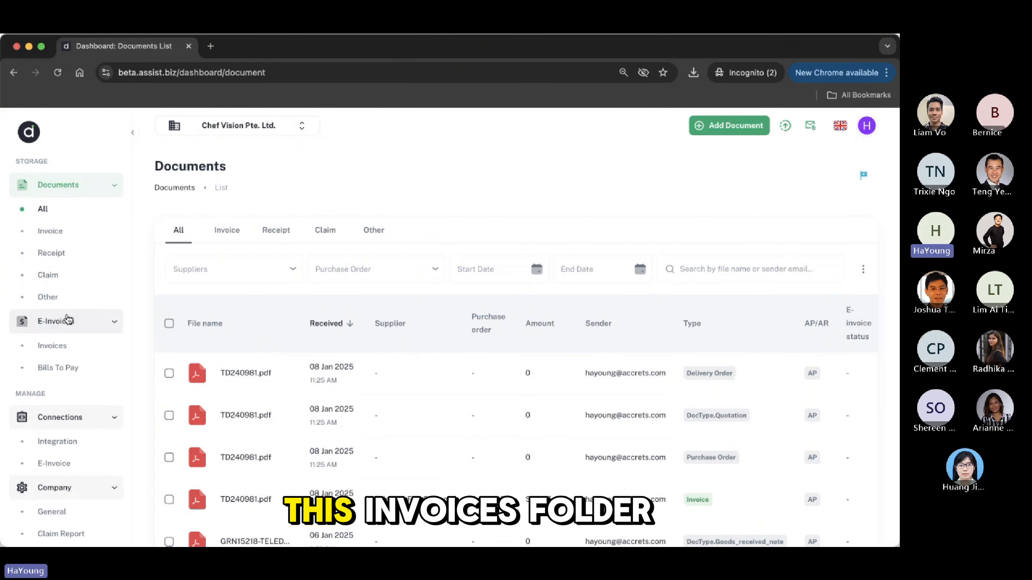
left_click(64, 348)
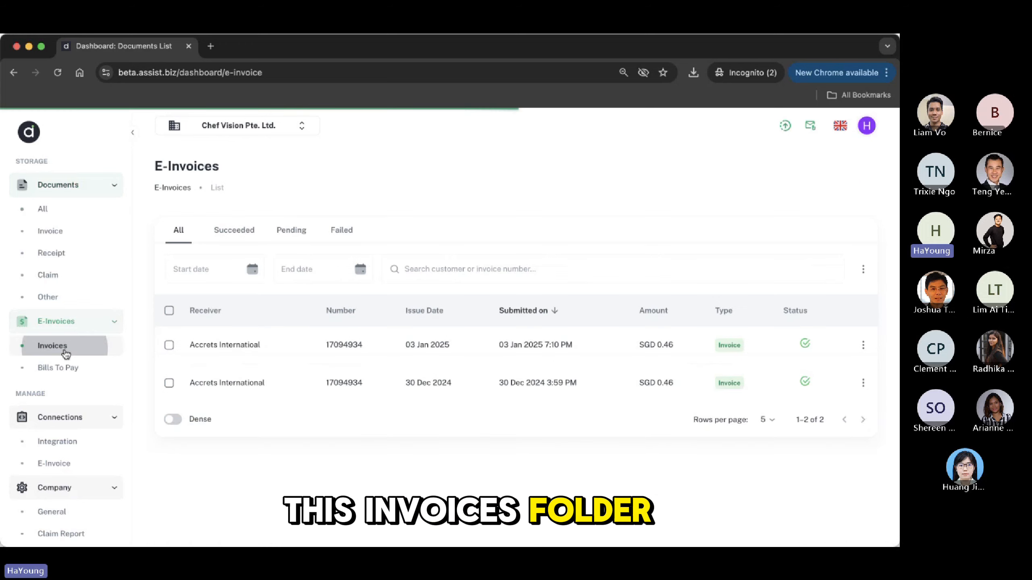
left_click(309, 346)
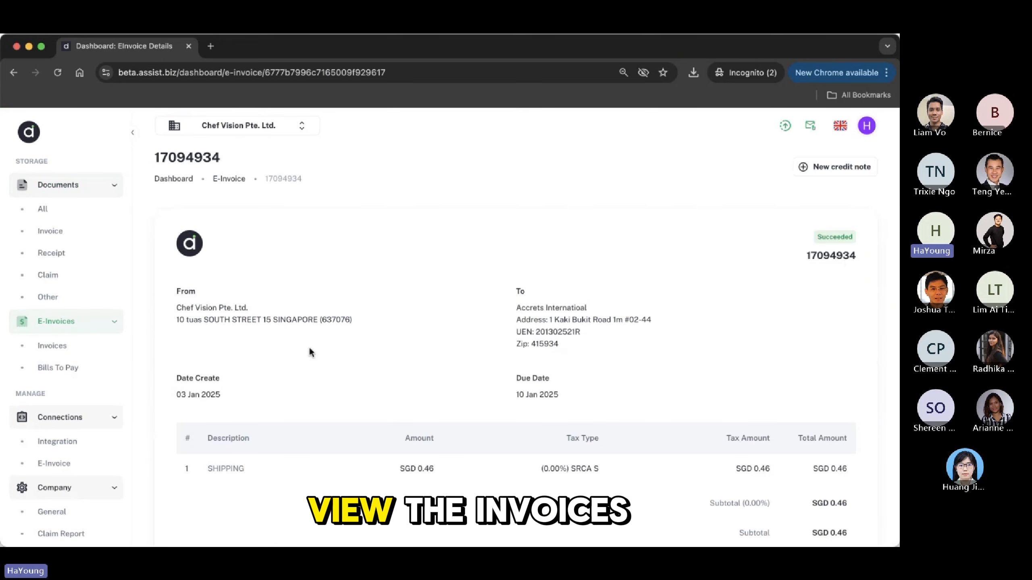
Look over the Bills To Pay list, then go back to all documents
left_click(80, 371)
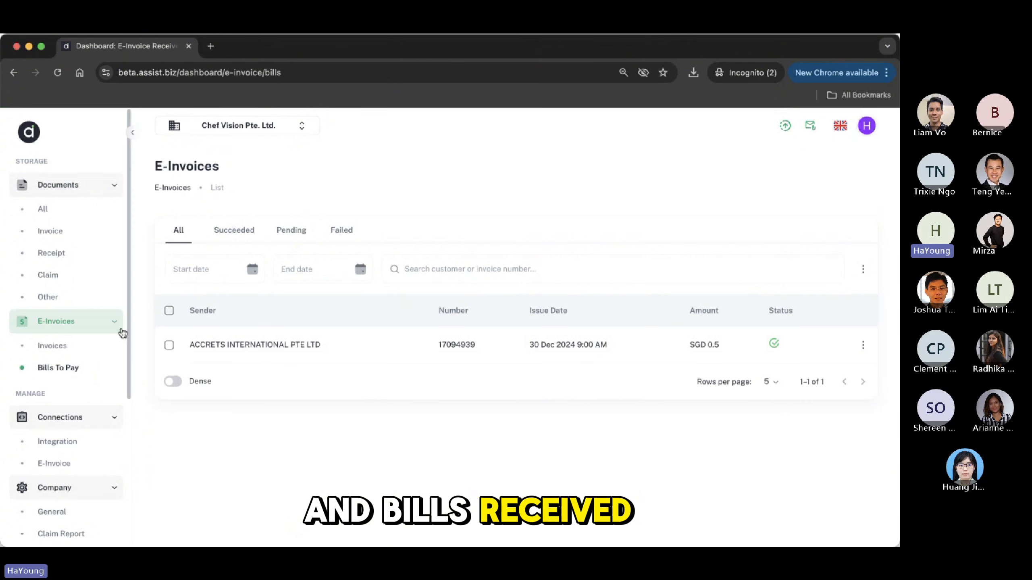
left_click(104, 324)
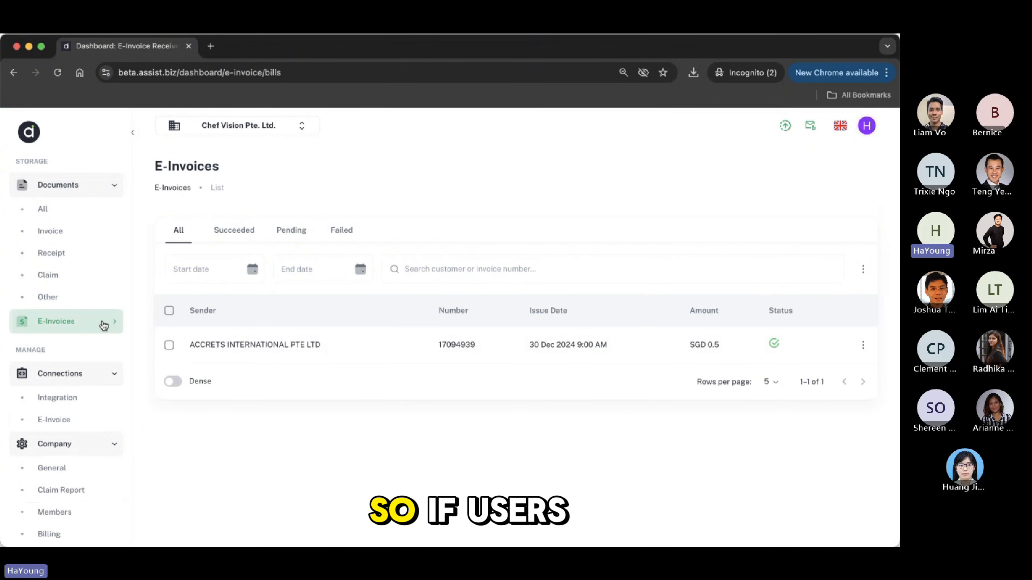
left_click(100, 209)
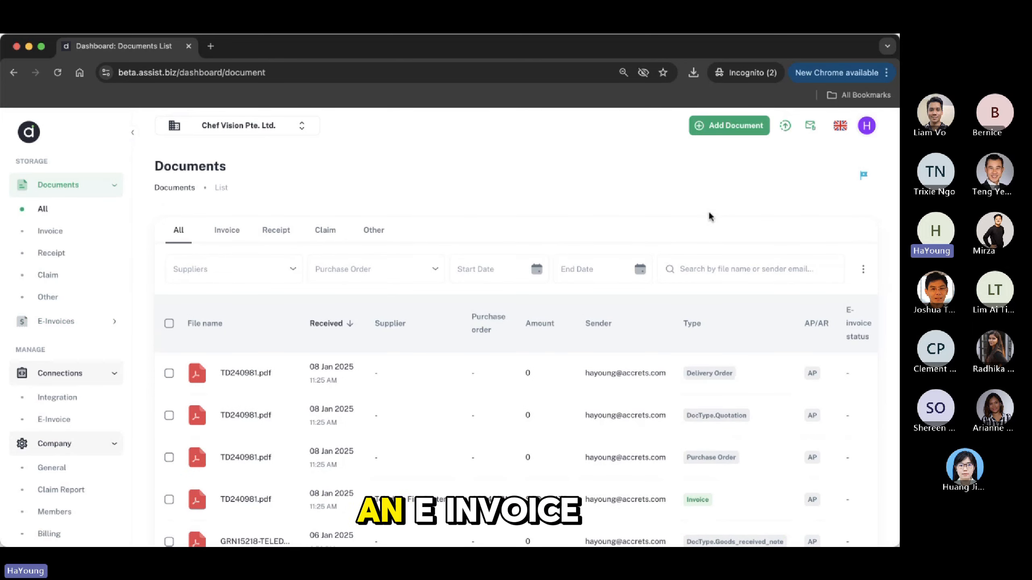
Upload Invoice-Training.pdf as a new document from the computer
left_click(730, 132)
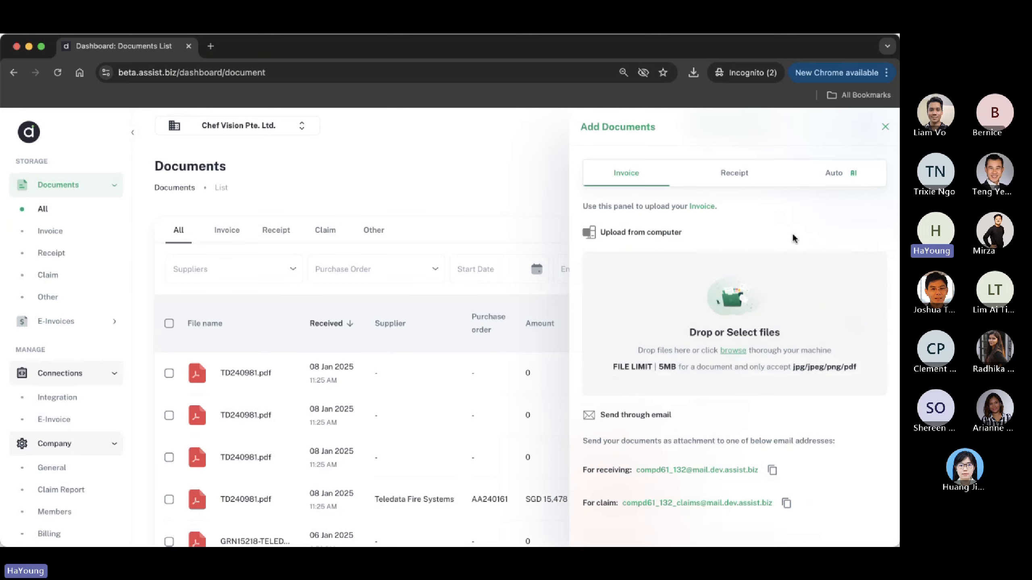
left_click(733, 351)
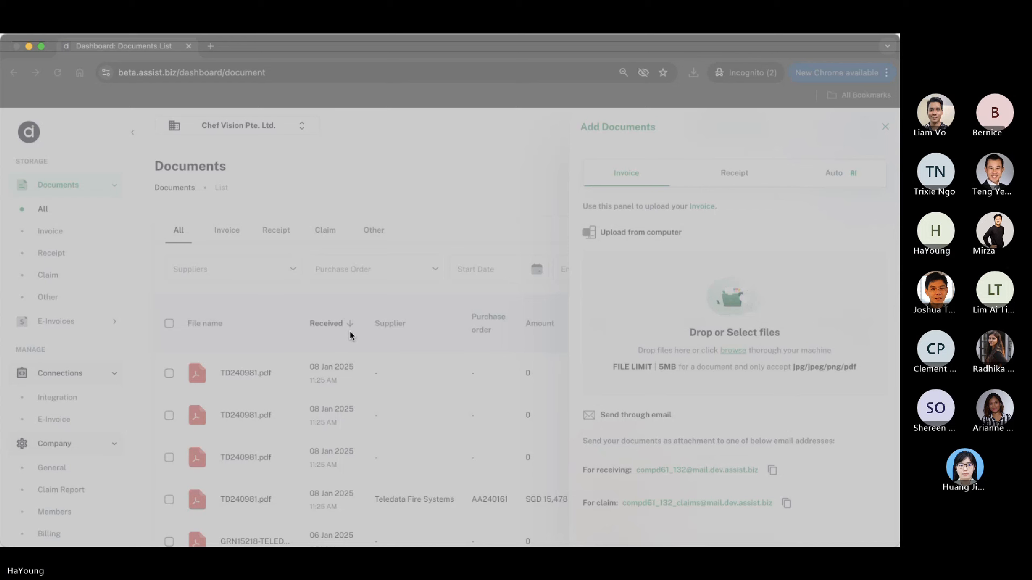
left_click(665, 411)
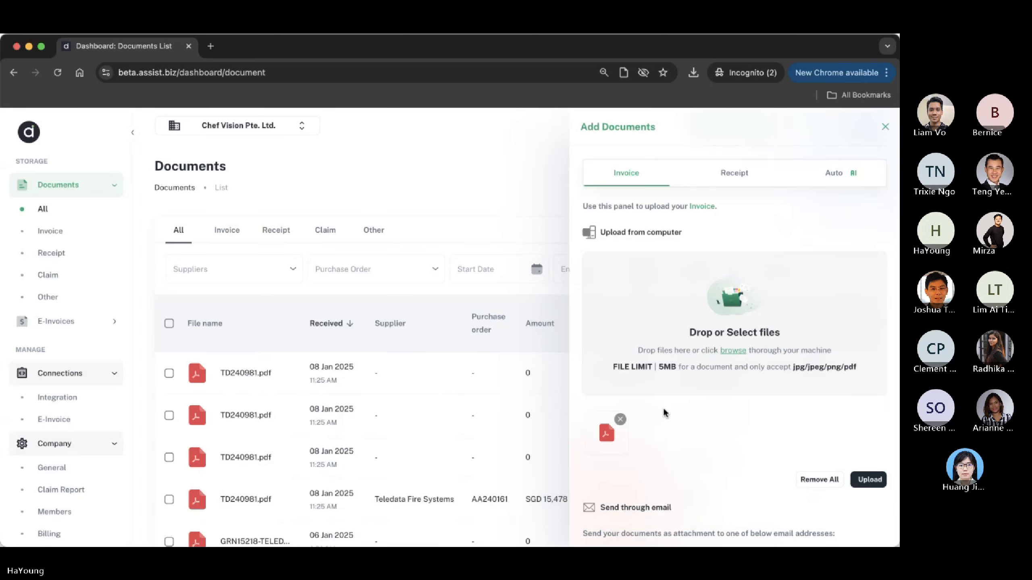
left_click(864, 481)
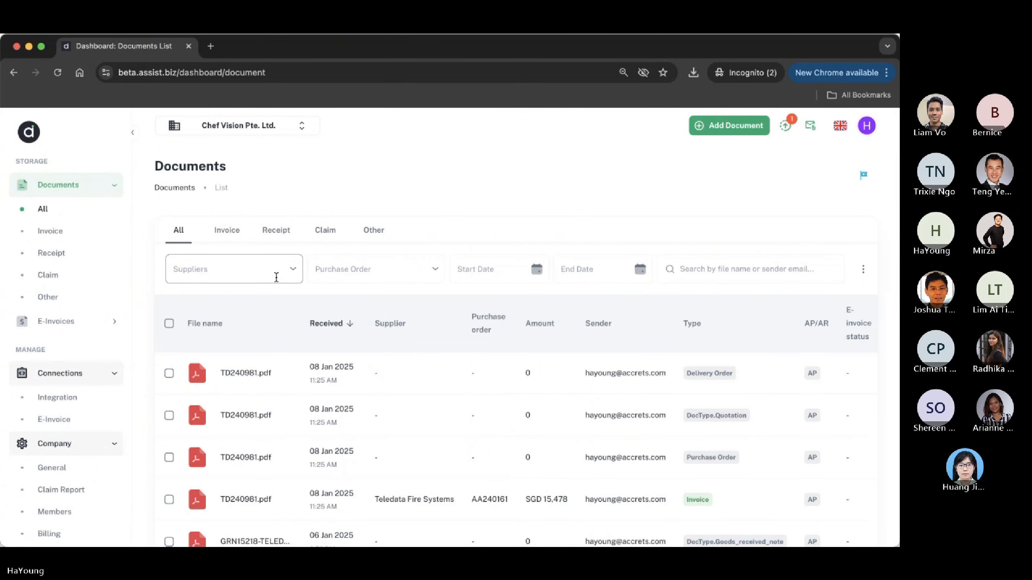
Check the upload status filtered to processing uploads, then close the status panel
left_click(784, 125)
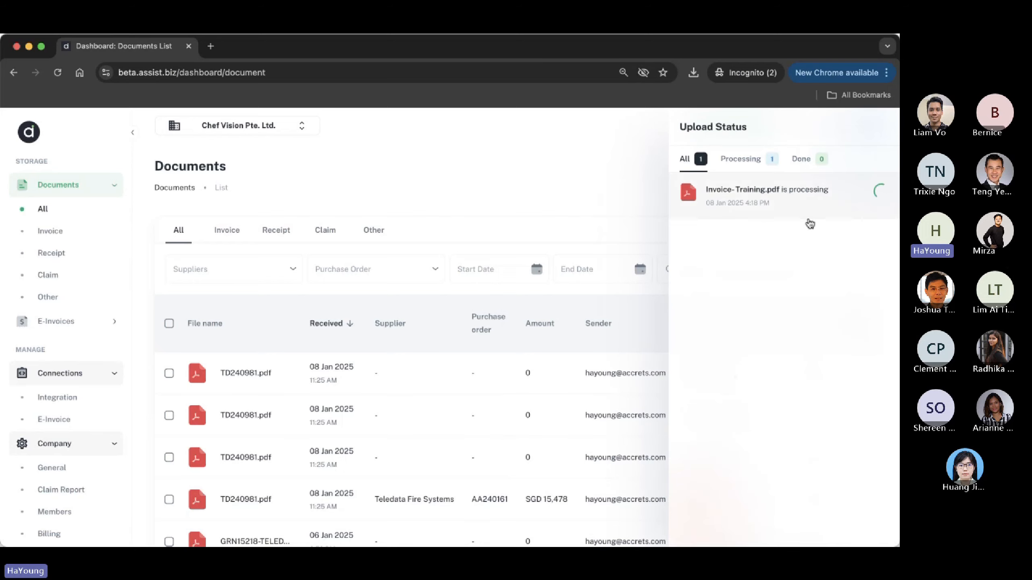
left_click(758, 161)
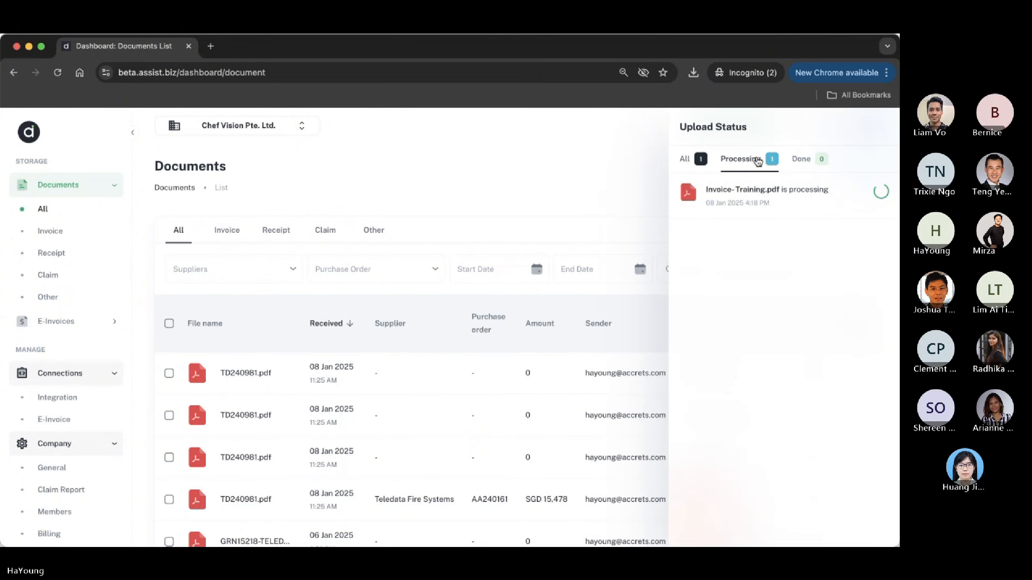
left_click(410, 158)
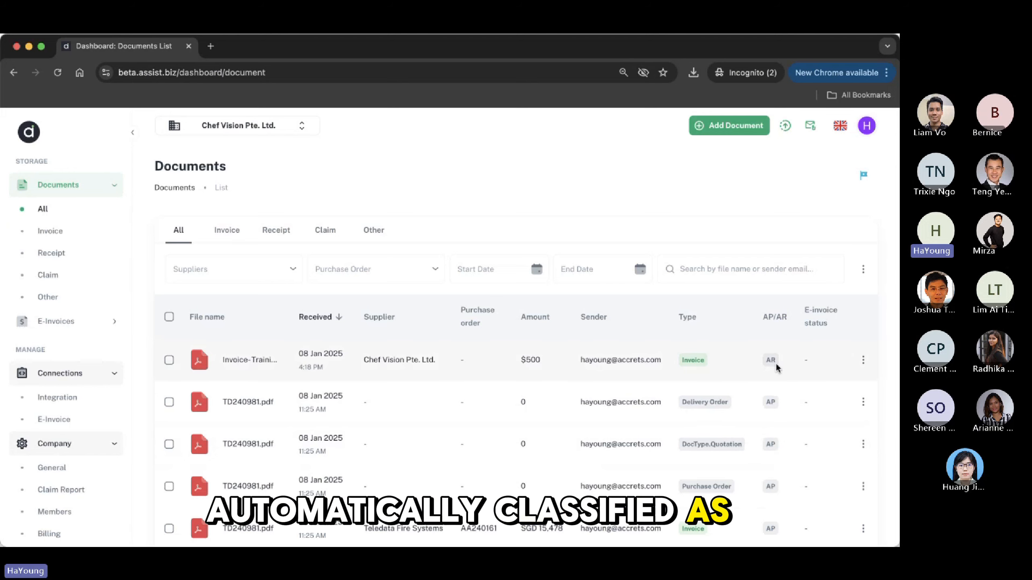
left_click(244, 360)
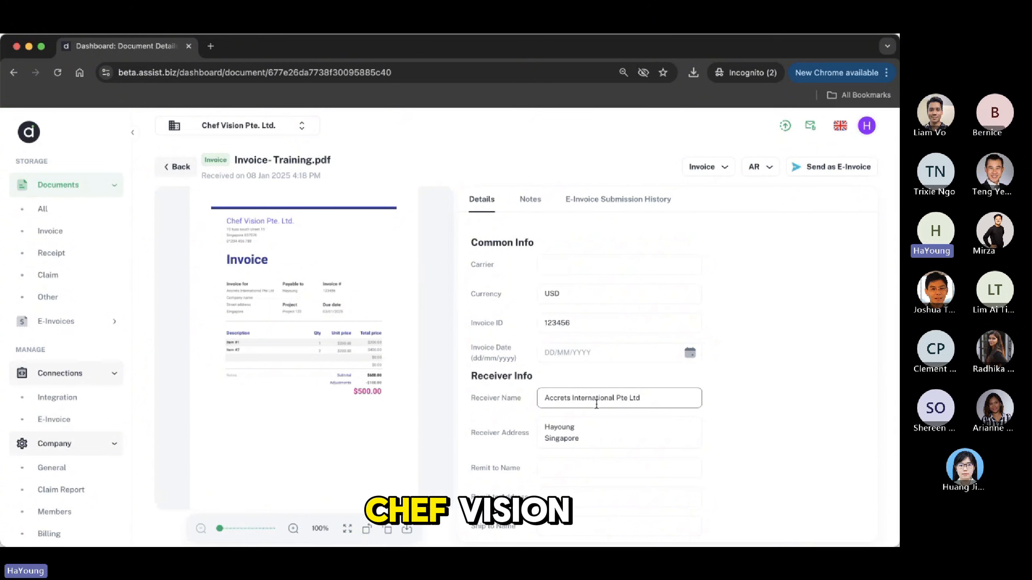
scroll(569, 399, "down", 7)
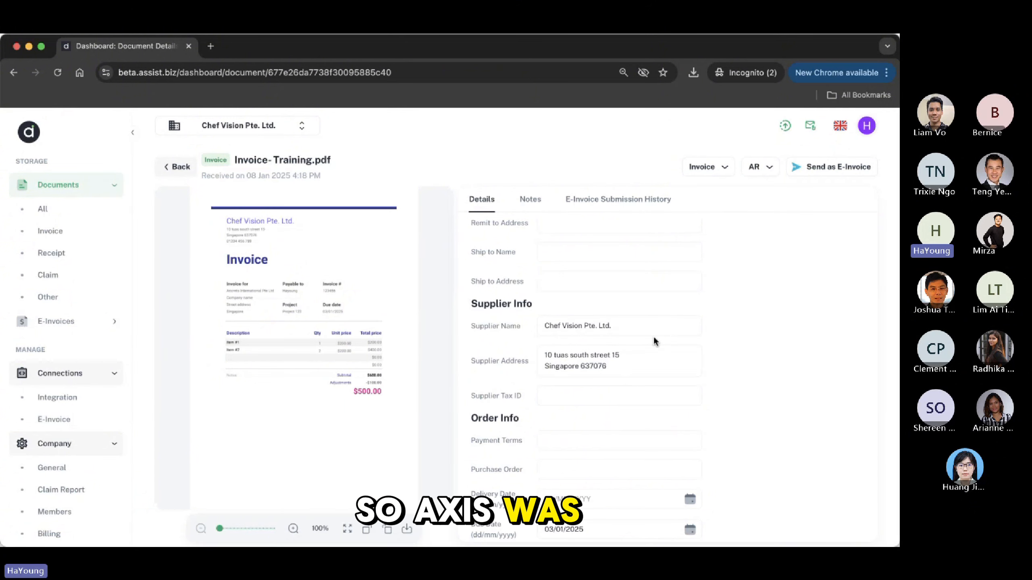
scroll(653, 336, "up", 6)
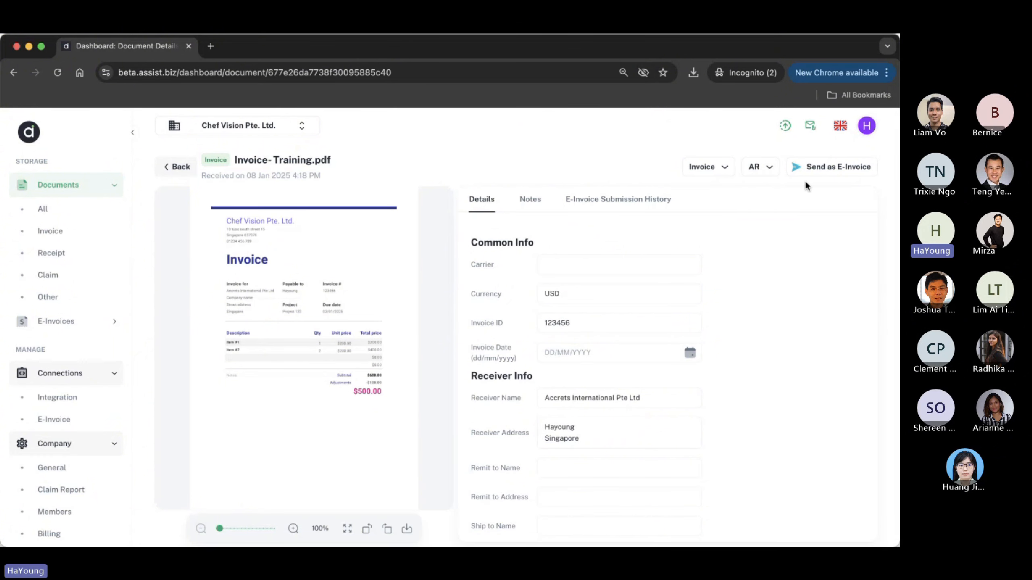
Open the Send as E-Invoice form and paste in the customer's UEN
left_click(834, 176)
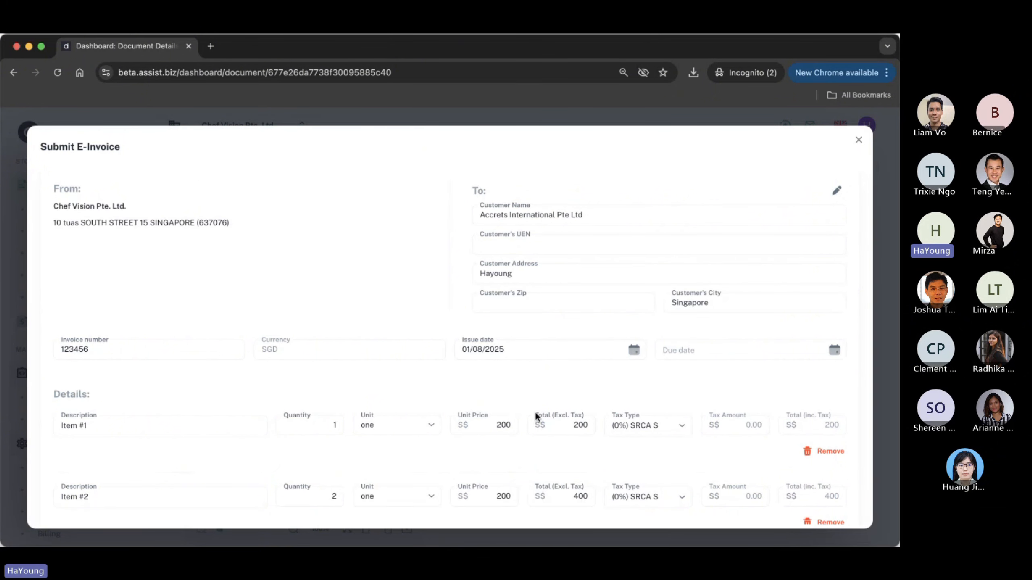
scroll(534, 419, "down", 3)
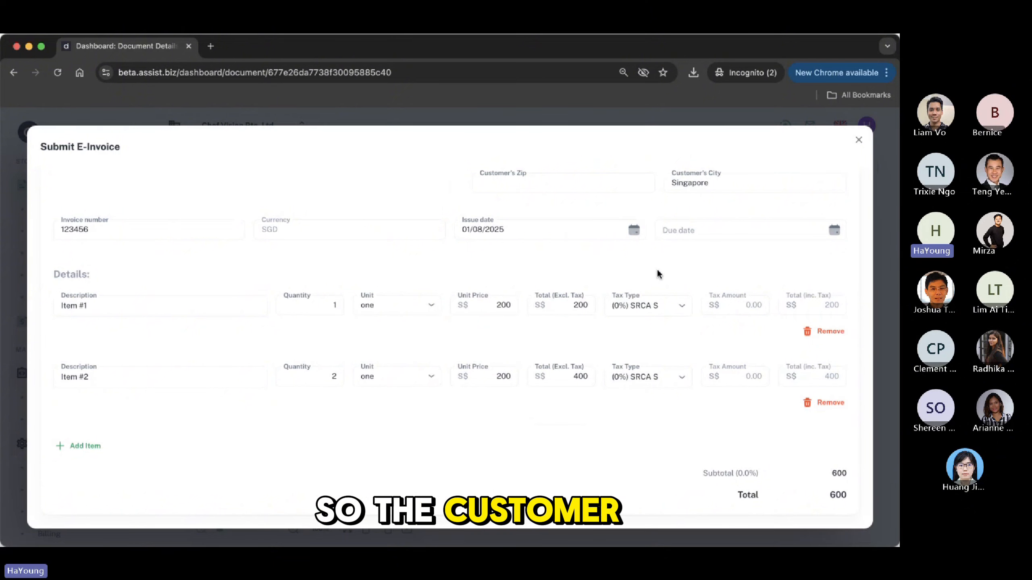
scroll(650, 284, "up", 1)
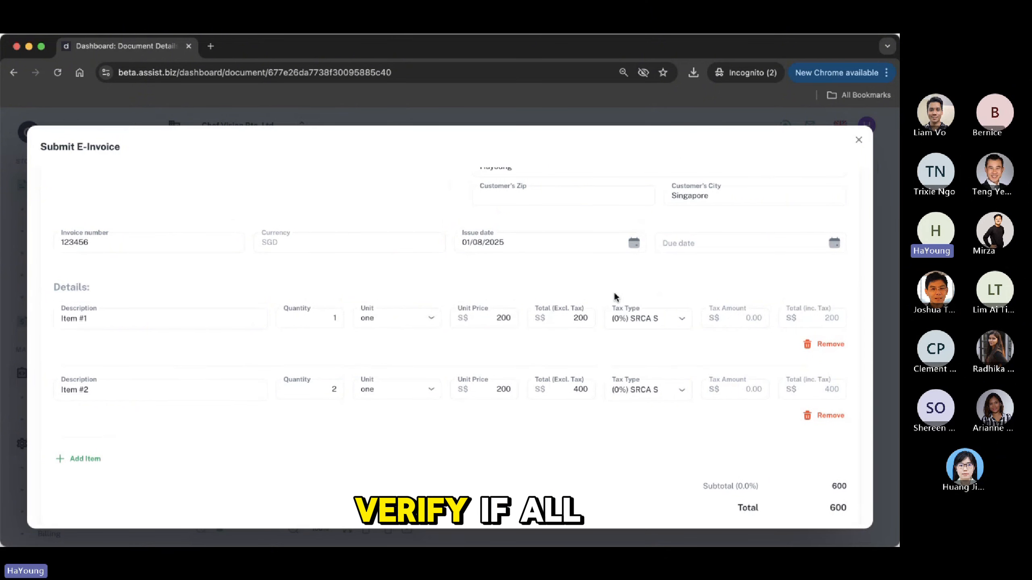
scroll(658, 346, "up", 4)
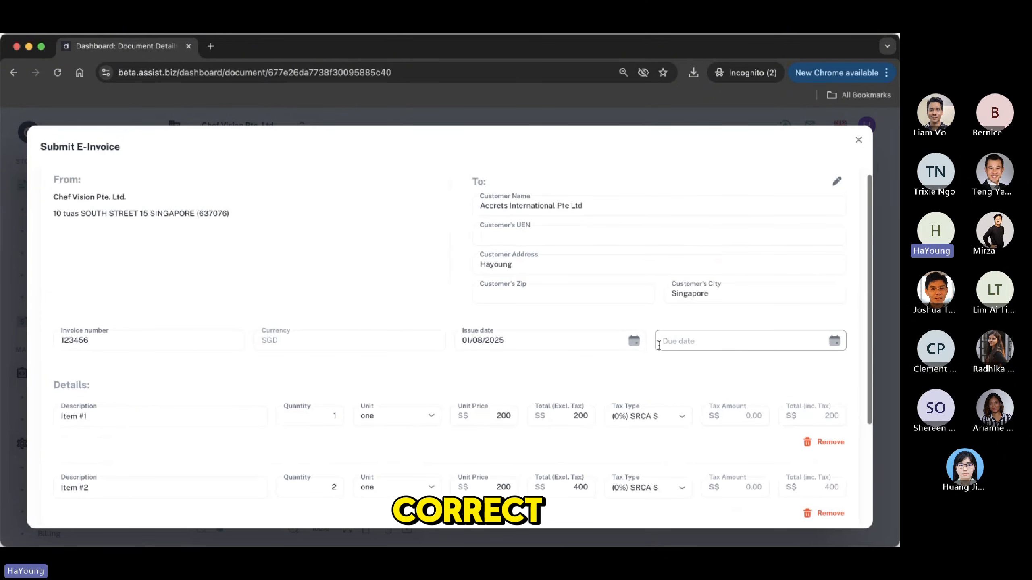
left_click(508, 239)
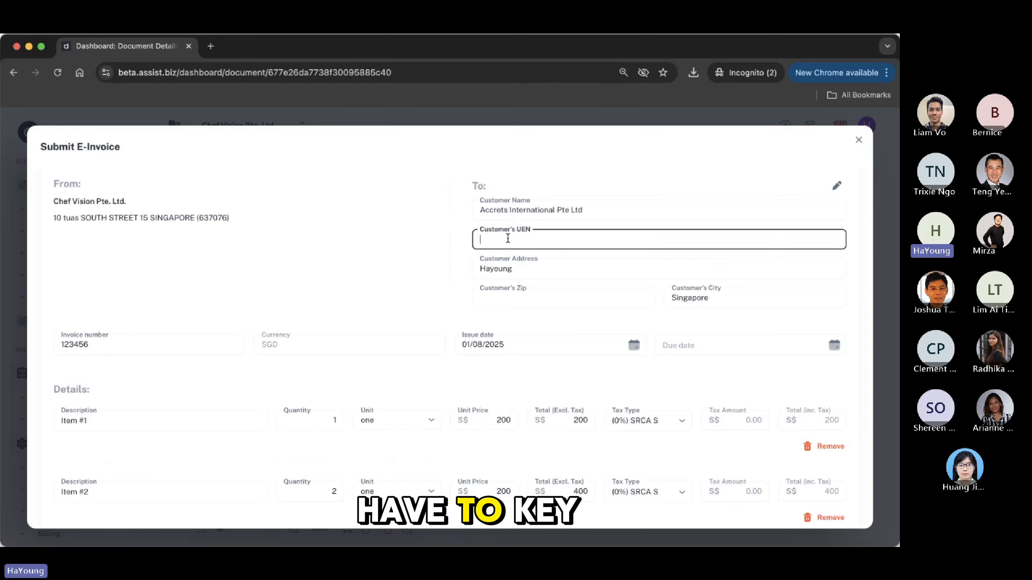
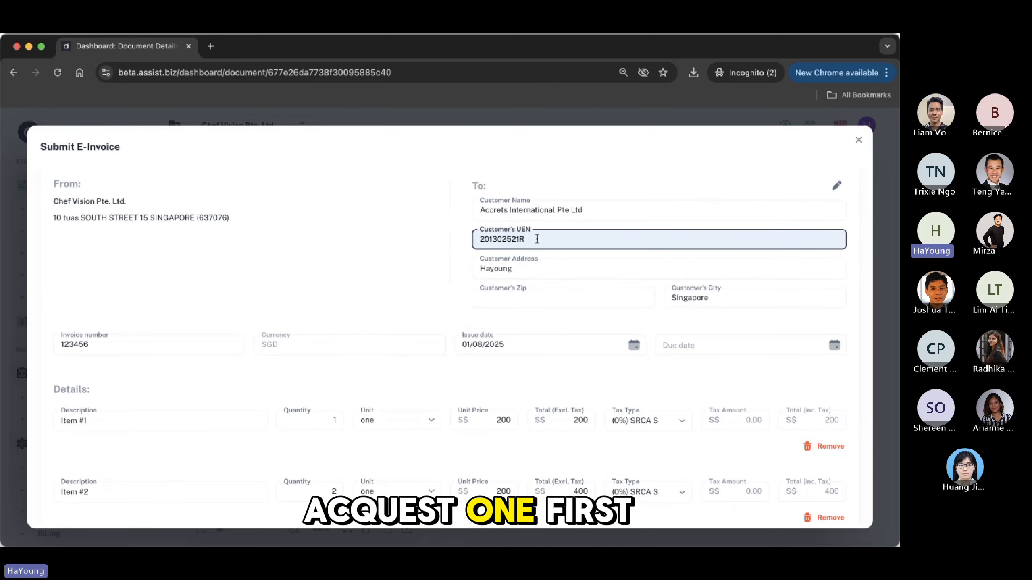
Replace the customer address with 'singapore' and paste in the zip code
scroll(523, 325, "down", 1)
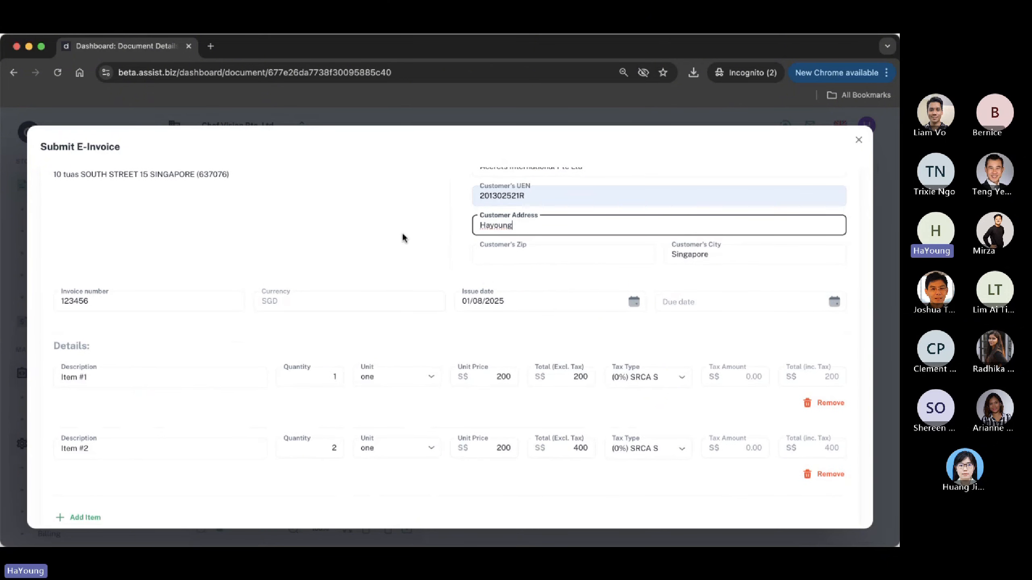
key("BackSpace")
key("BackSpace")
key("BackSpace")
key("BackSpace")
key("BackSpace")
key("BackSpace")
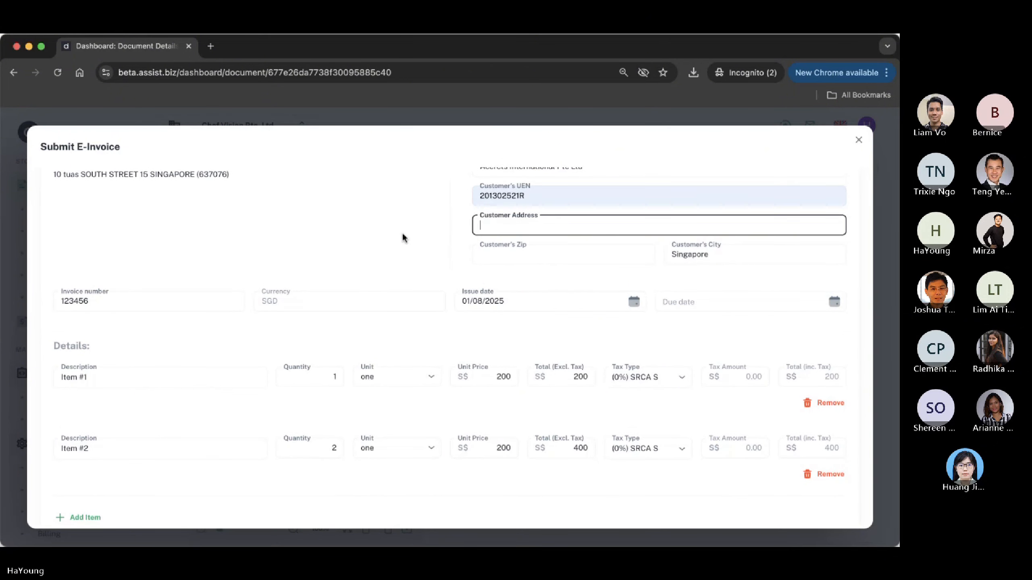
key("BackSpace")
key("BackSpace")
type("singapore")
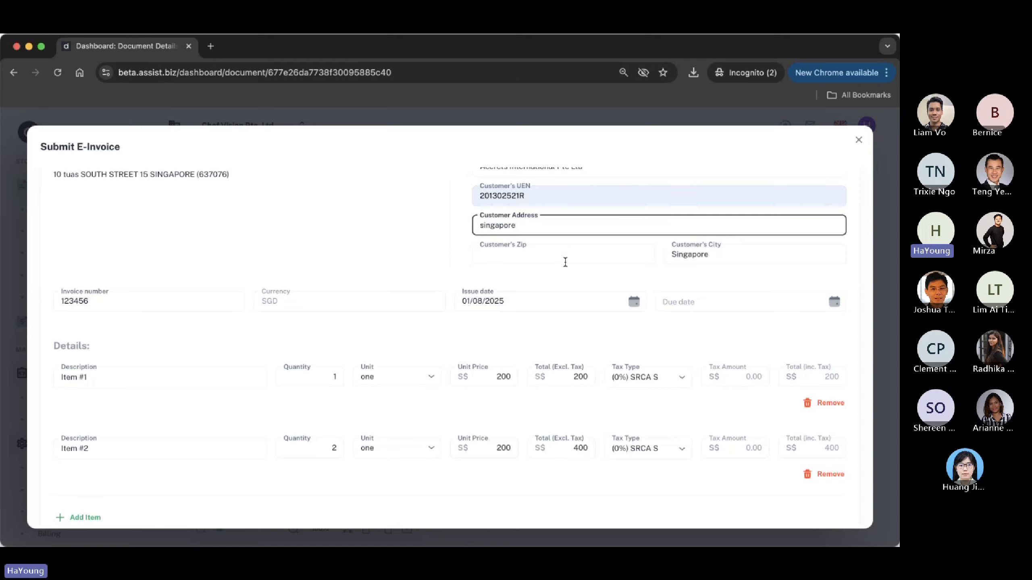
left_click(579, 253)
type("415934")
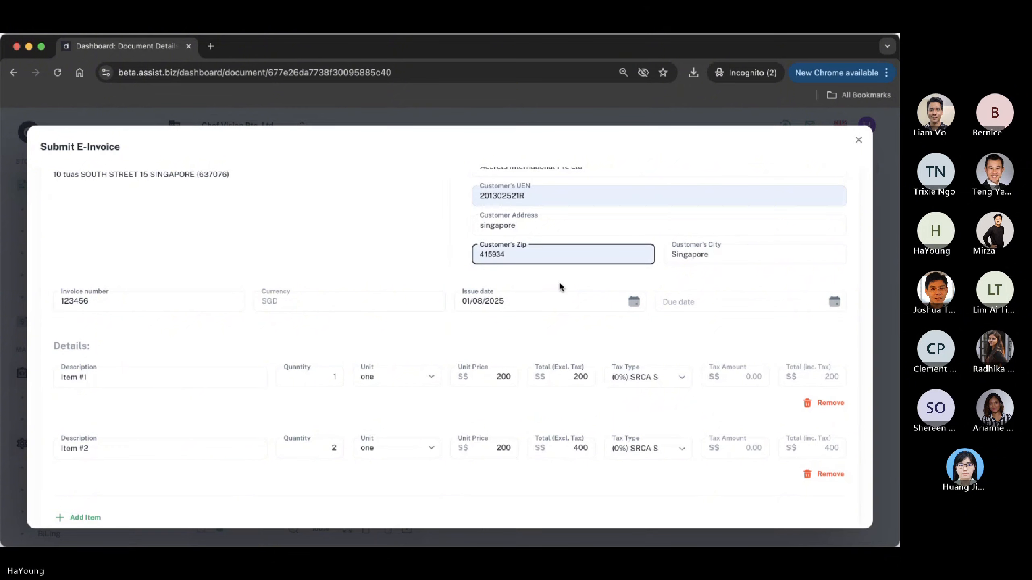
left_click(547, 285)
Try submitting the e-invoice while the due date is still empty
scroll(547, 285, "down", 2)
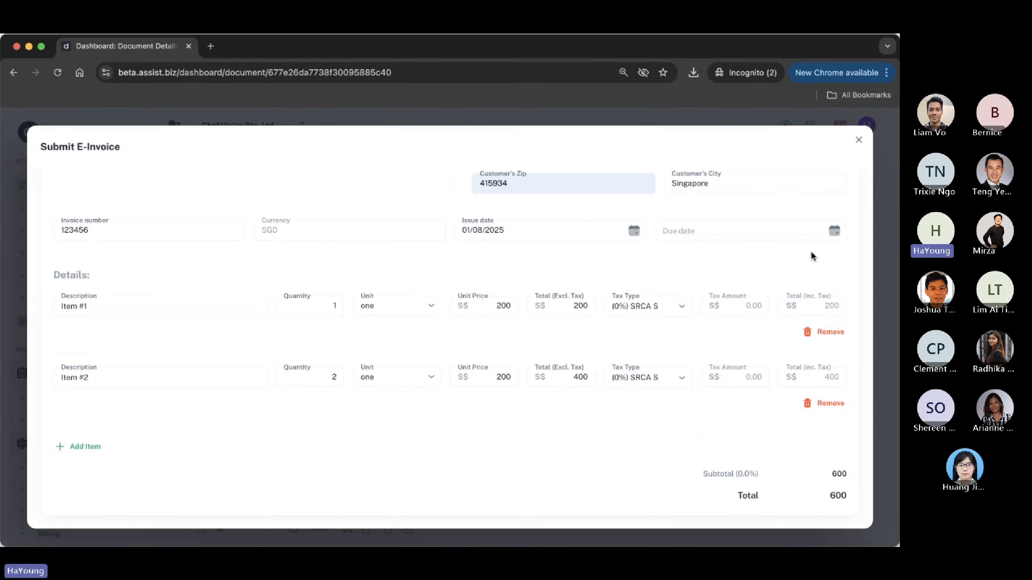
left_click(834, 231)
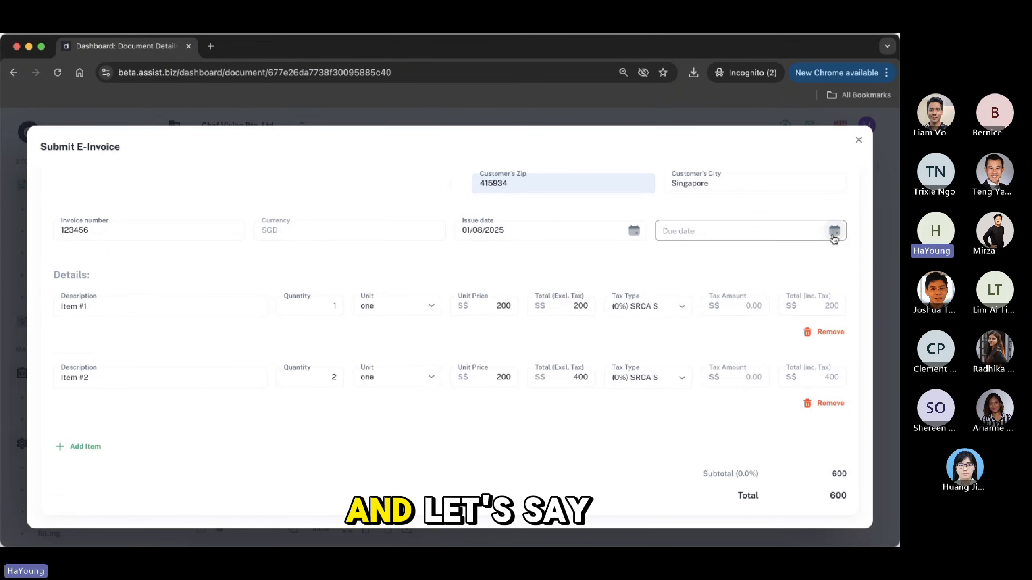
left_click(844, 258)
scroll(728, 260, "down", 1)
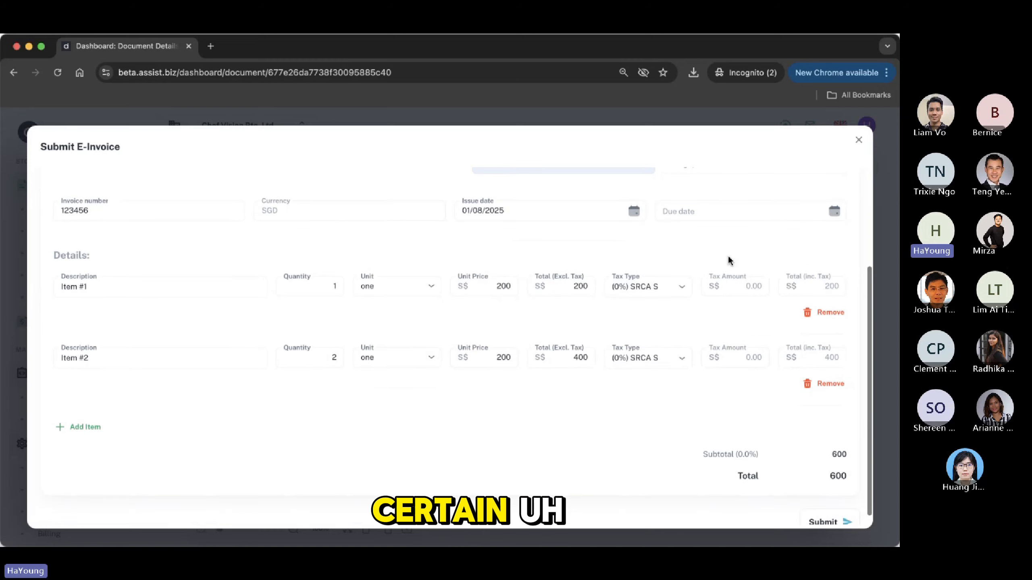
scroll(727, 261, "up", 3)
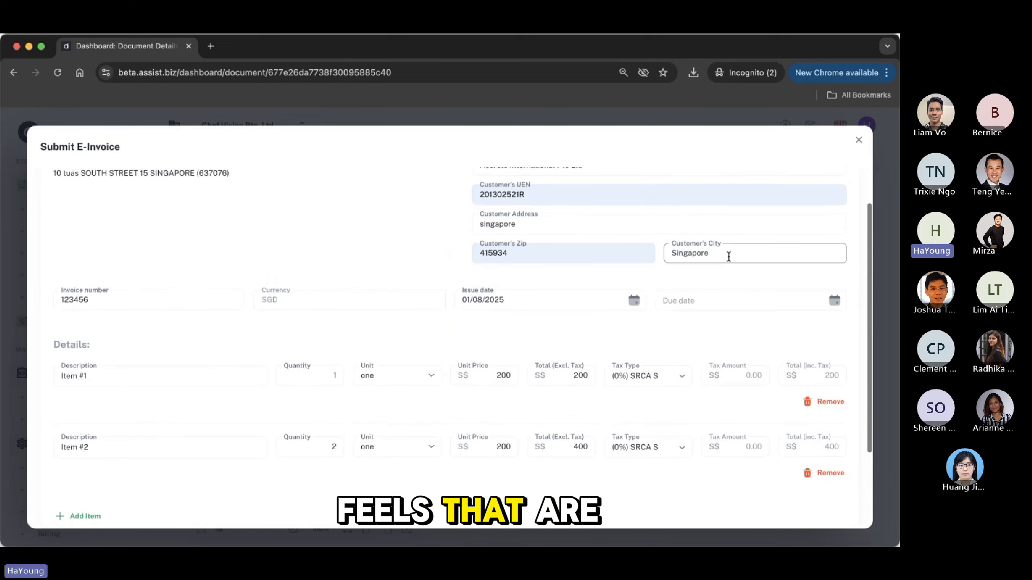
scroll(727, 261, "down", 4)
scroll(728, 261, "up", 5)
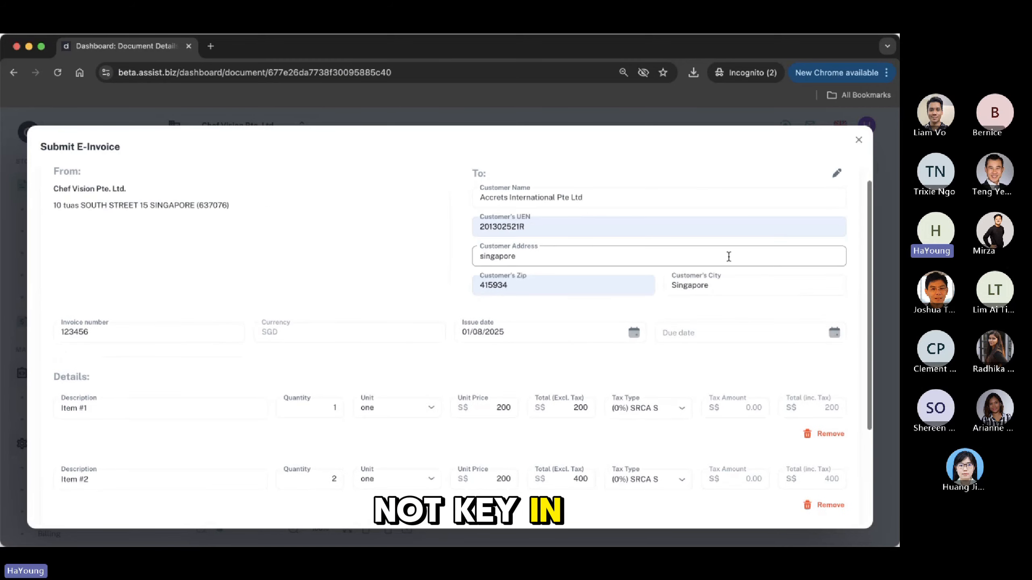
scroll(727, 256, "down", 5)
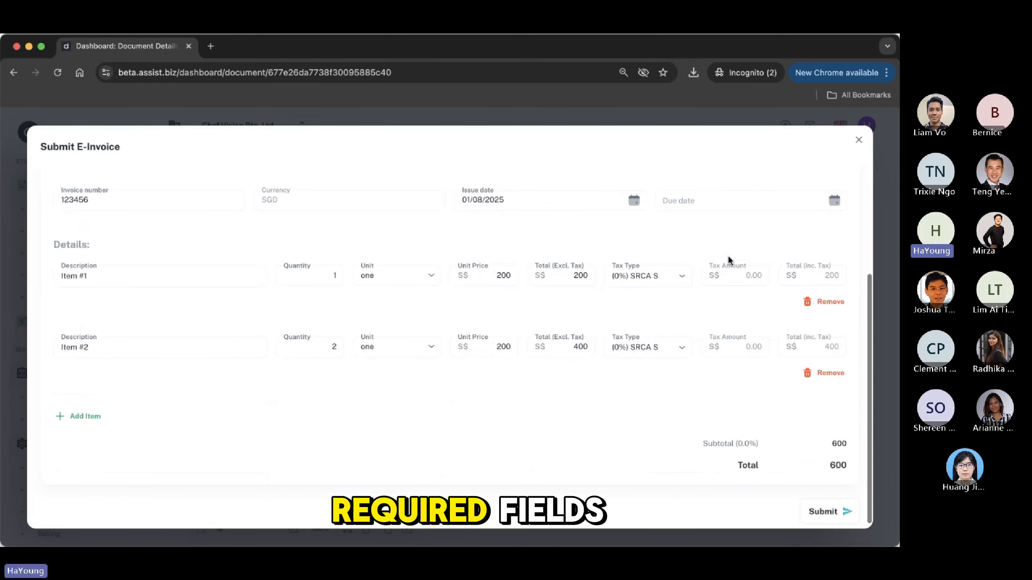
left_click(824, 521)
Set the due date to 02/05/2025 using the calendar
scroll(748, 256, "up", 1)
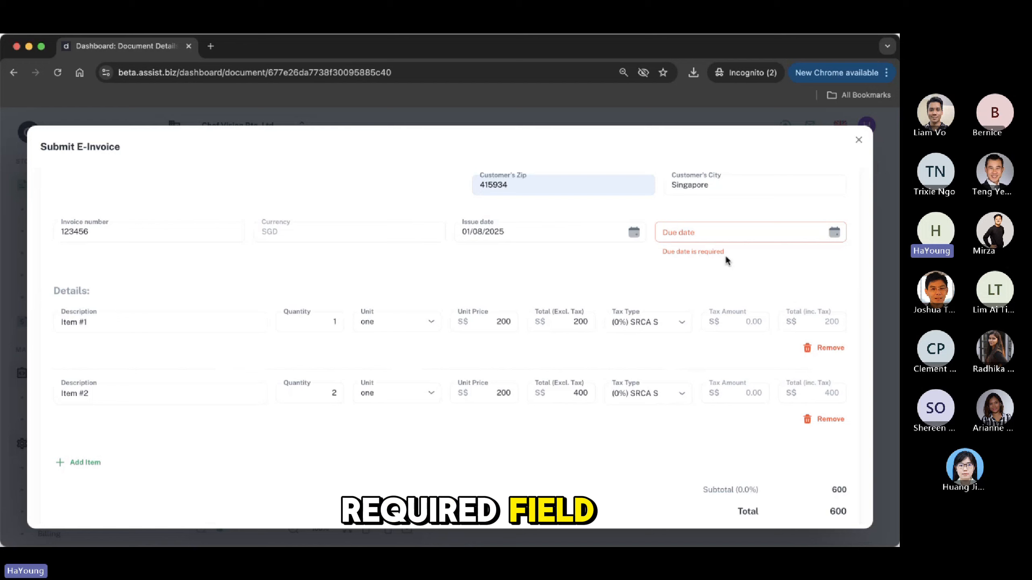
scroll(726, 260, "up", 3)
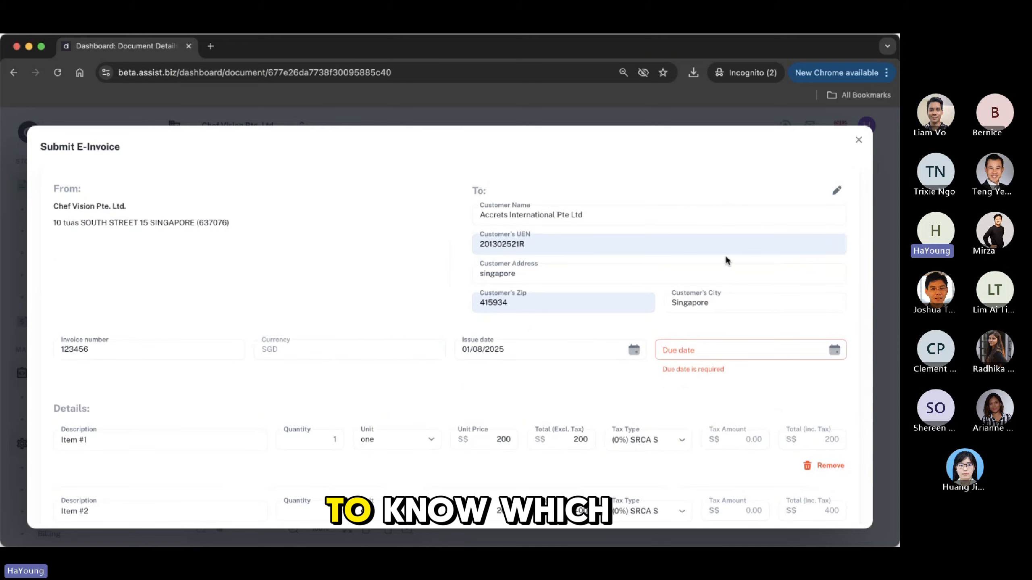
scroll(727, 260, "down", 2)
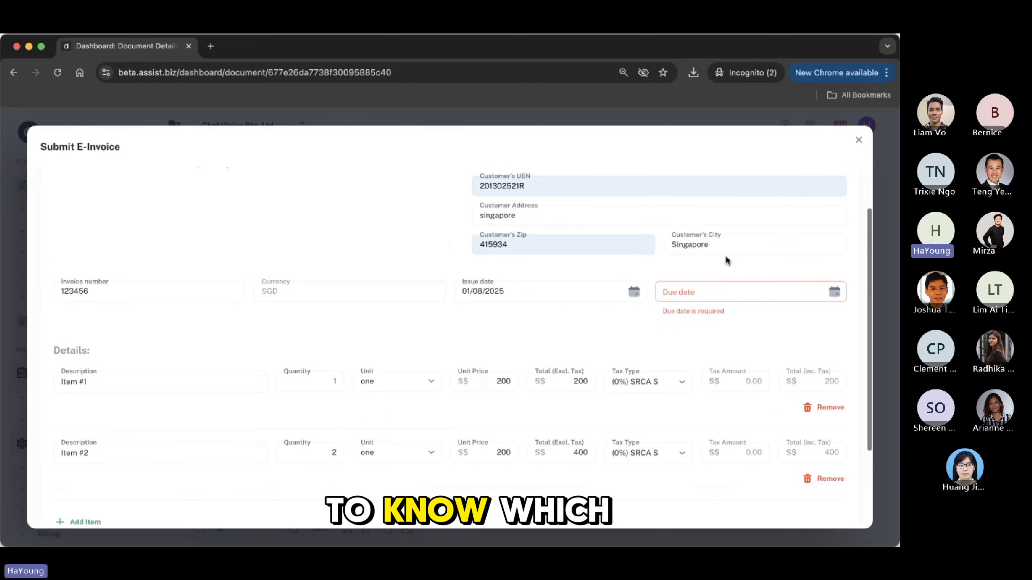
left_click(836, 295)
left_click(814, 317)
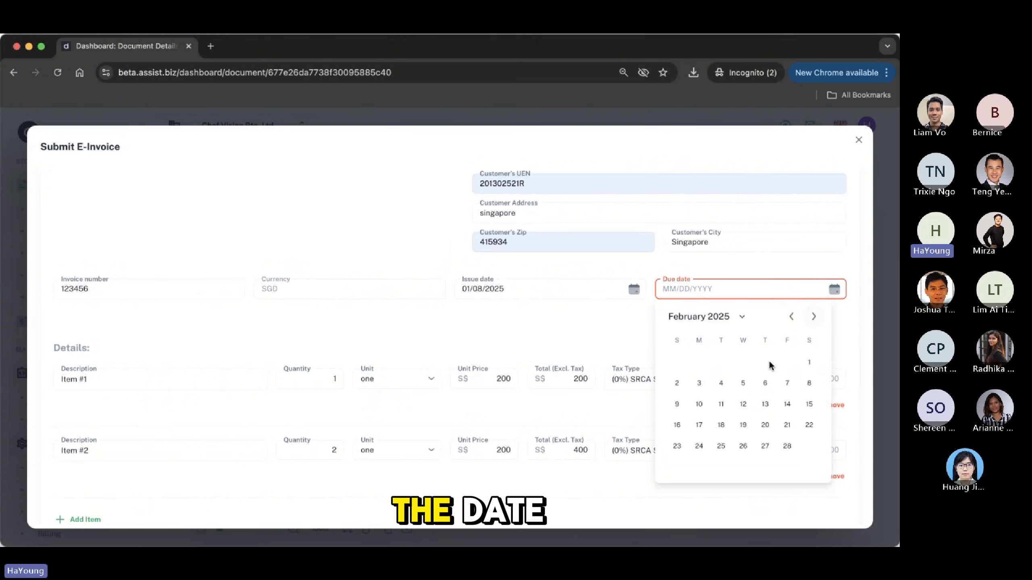
left_click(742, 389)
scroll(741, 390, "down", 3)
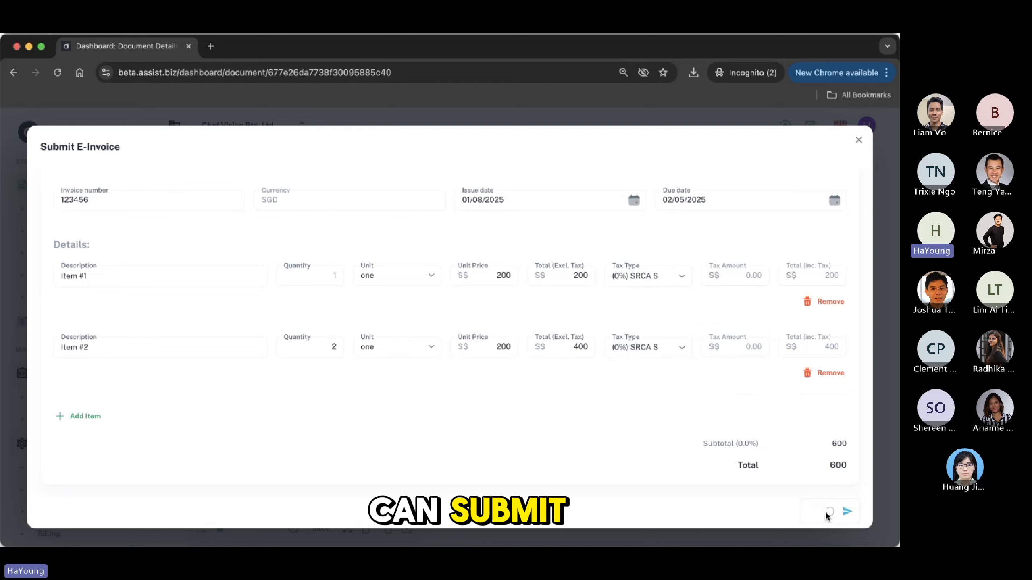
scroll(775, 415, "up", 5)
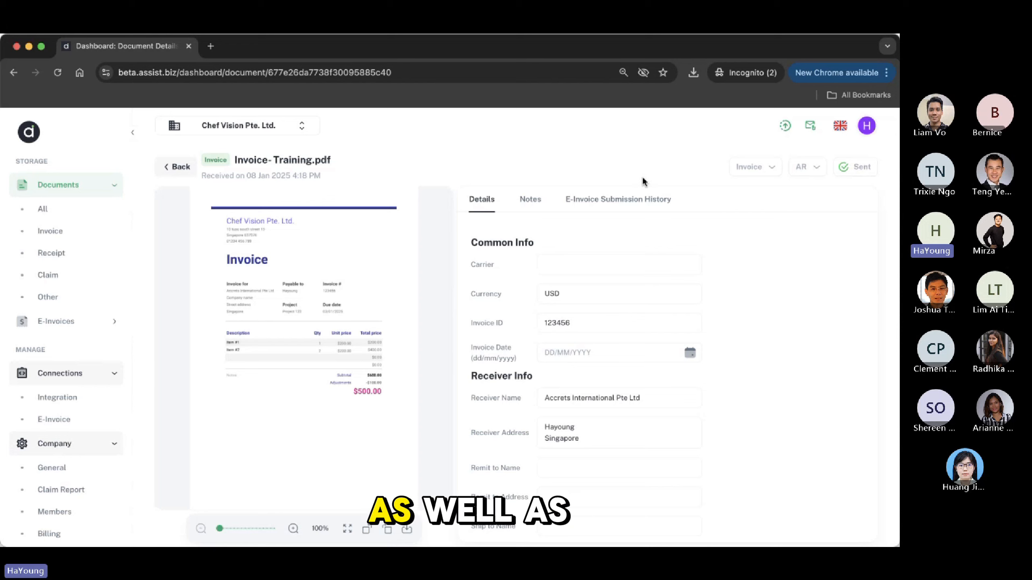
Check Invoice-Training.pdf's pending-clearance submission history and open the E-Invoices list in a new tab
left_click(614, 207)
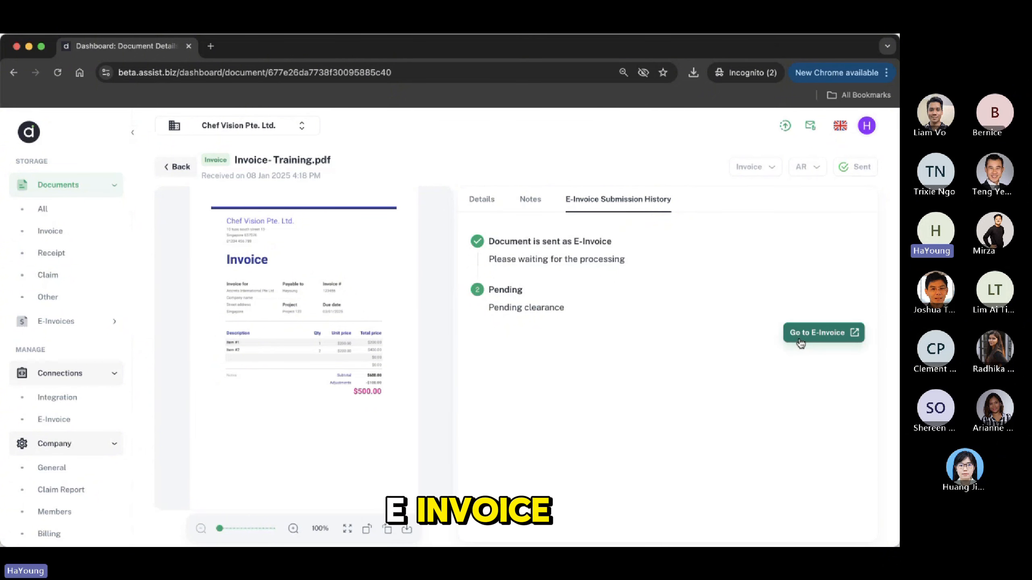
left_click(79, 330)
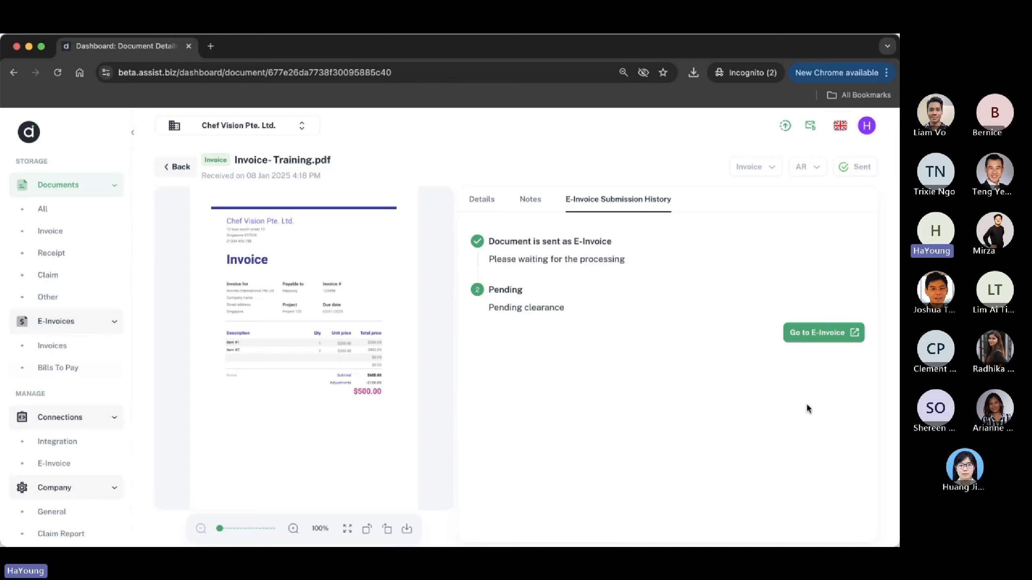
left_click(804, 335)
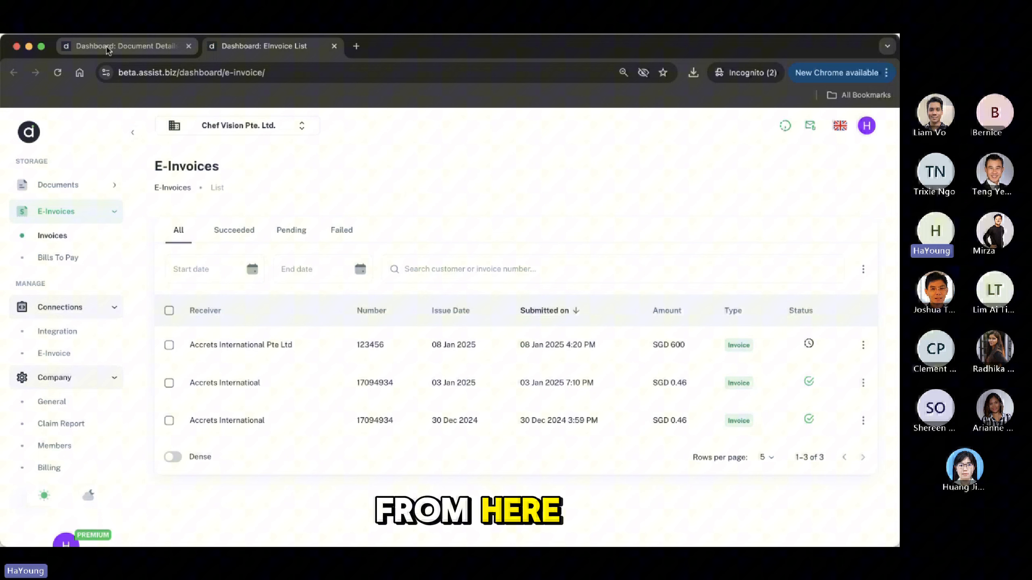
left_click(107, 45)
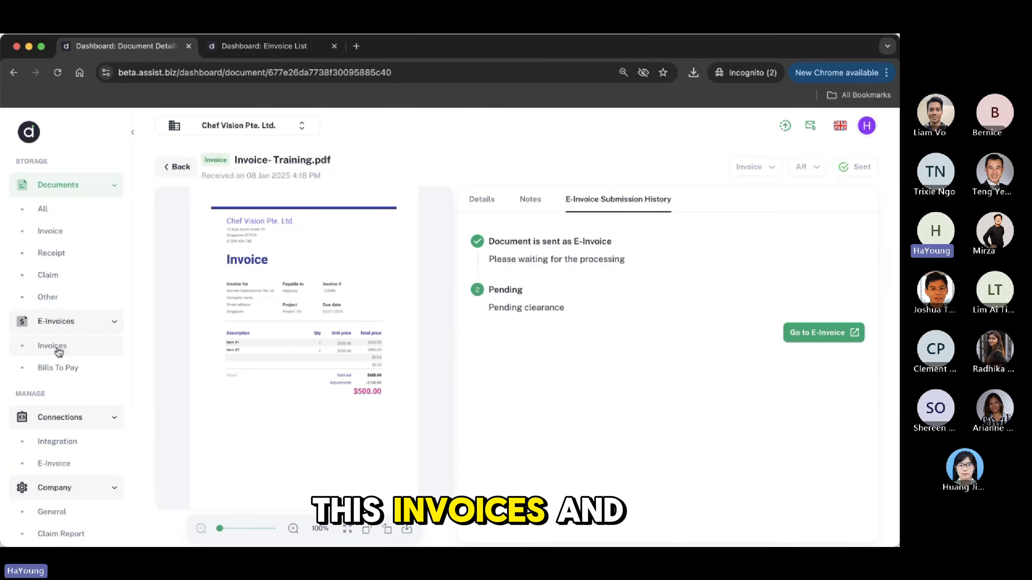
Filter the sent e-invoices by Succeeded, Pending and Failed, then return to All
left_click(56, 348)
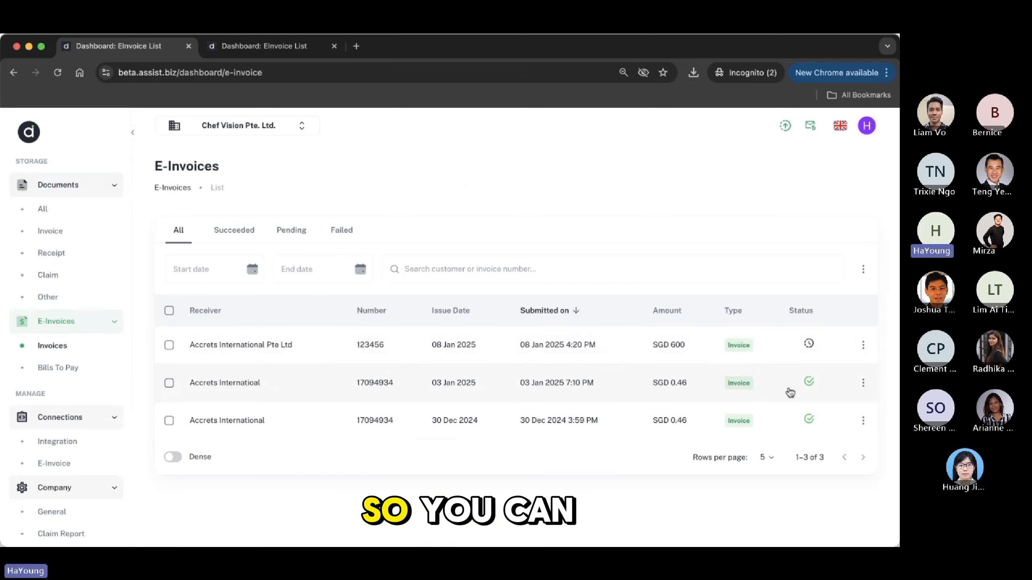
mouse_move(810, 348)
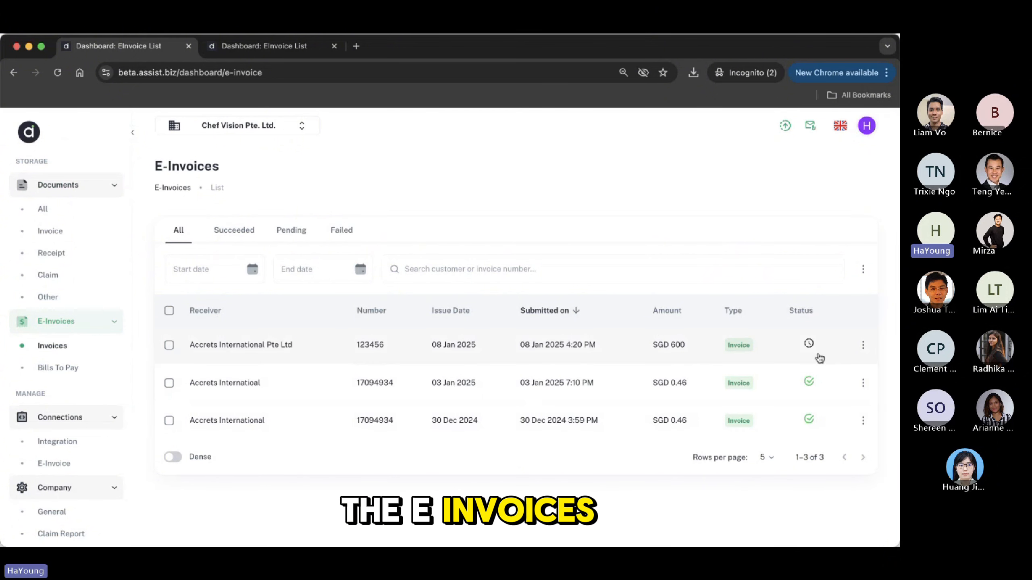
left_click(234, 235)
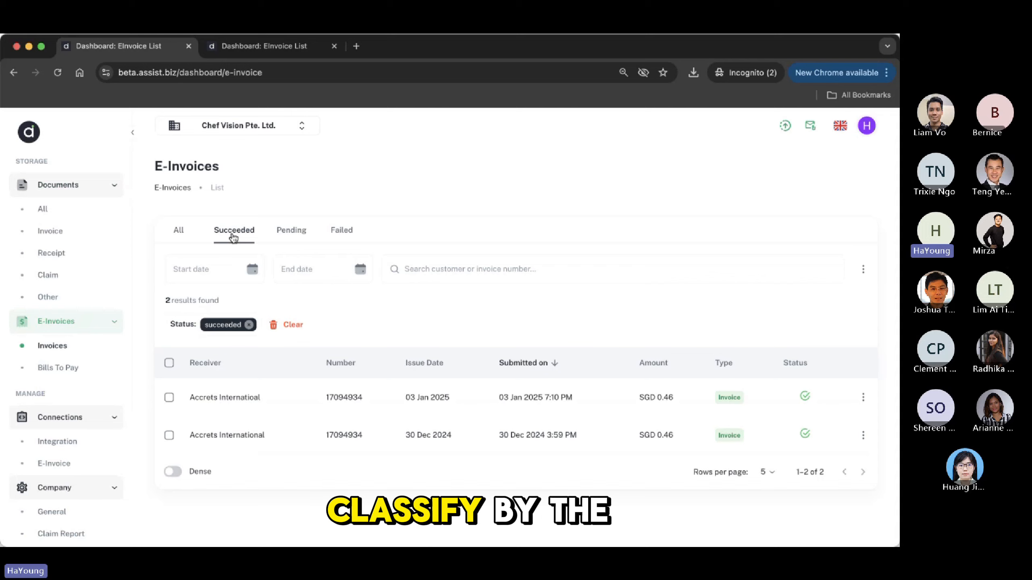
left_click(296, 235)
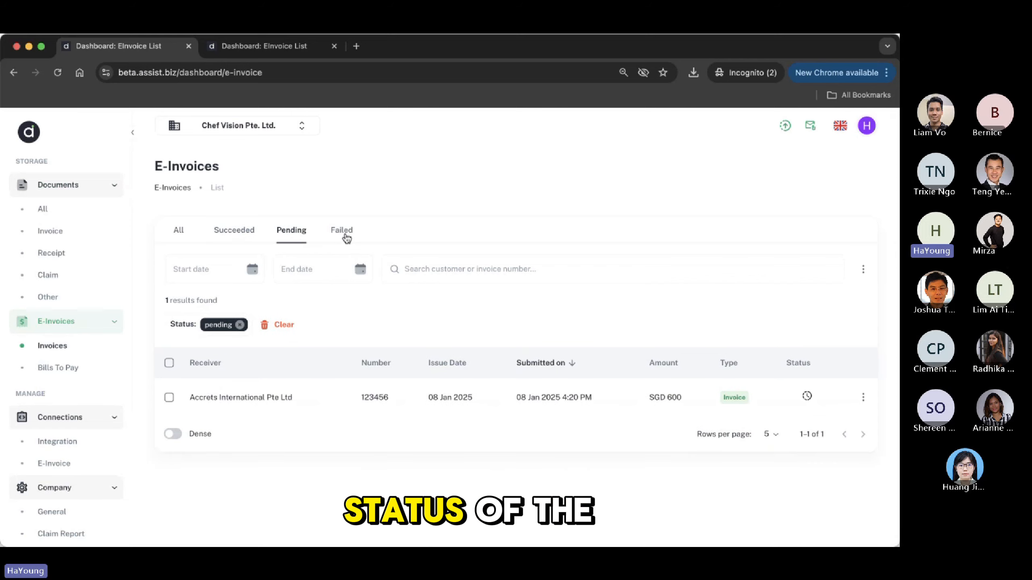
left_click(342, 235)
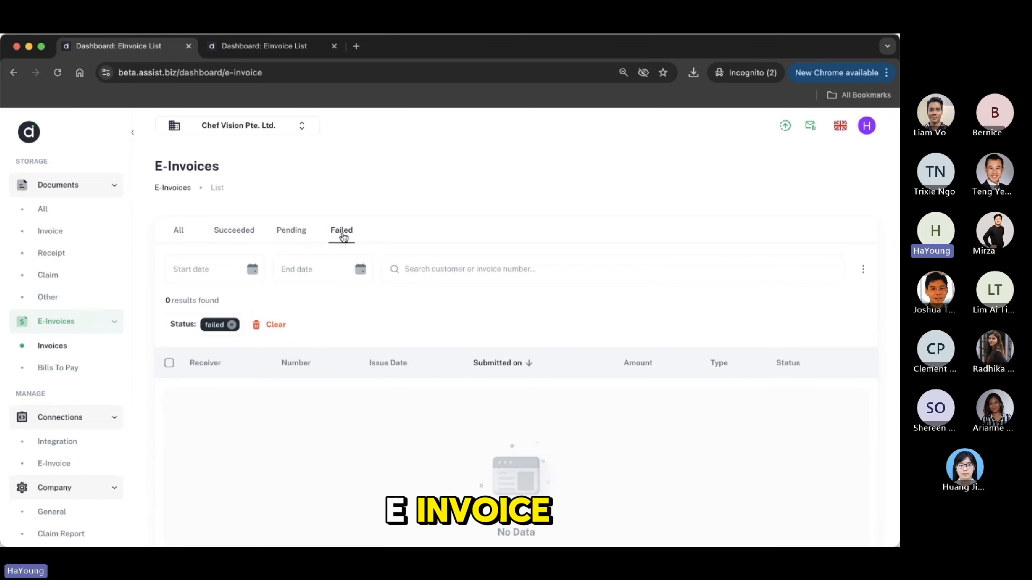
left_click(186, 234)
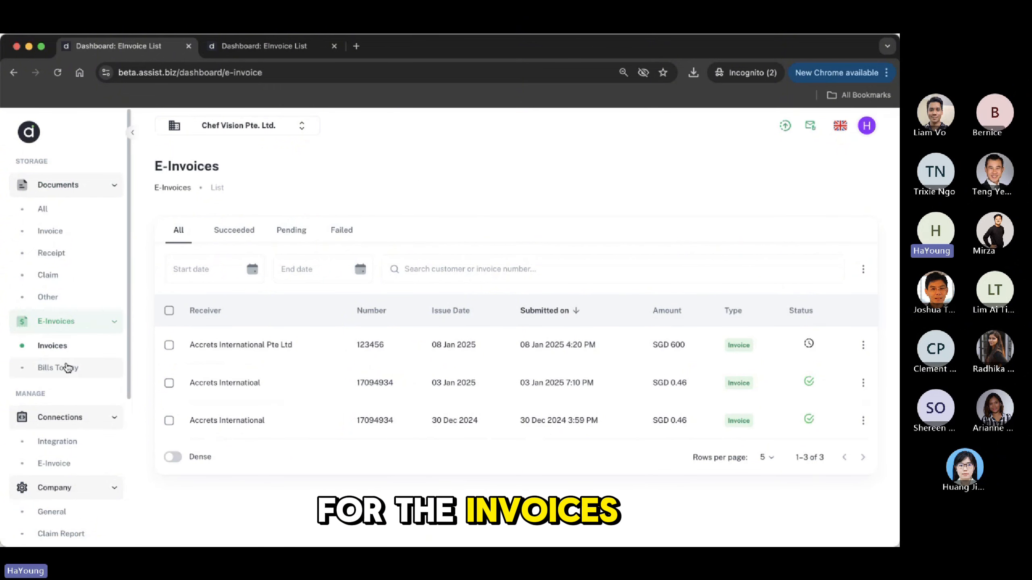
Open the ACCRETS INTERNATIONAL PTE LTD bill 17094939 from Bills To Pay
left_click(67, 369)
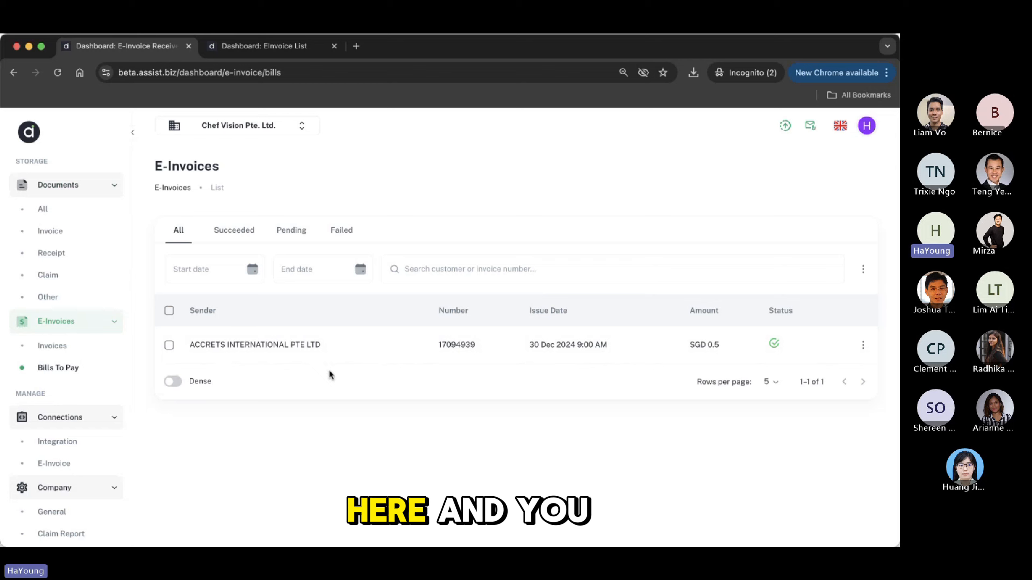
left_click(288, 349)
scroll(496, 393, "down", 1)
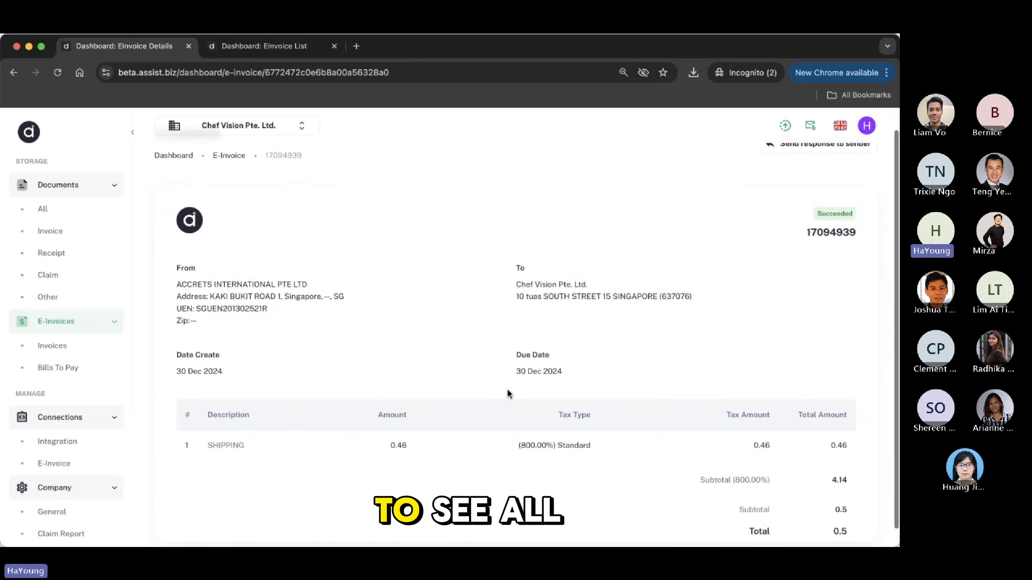
scroll(507, 392, "down", 1)
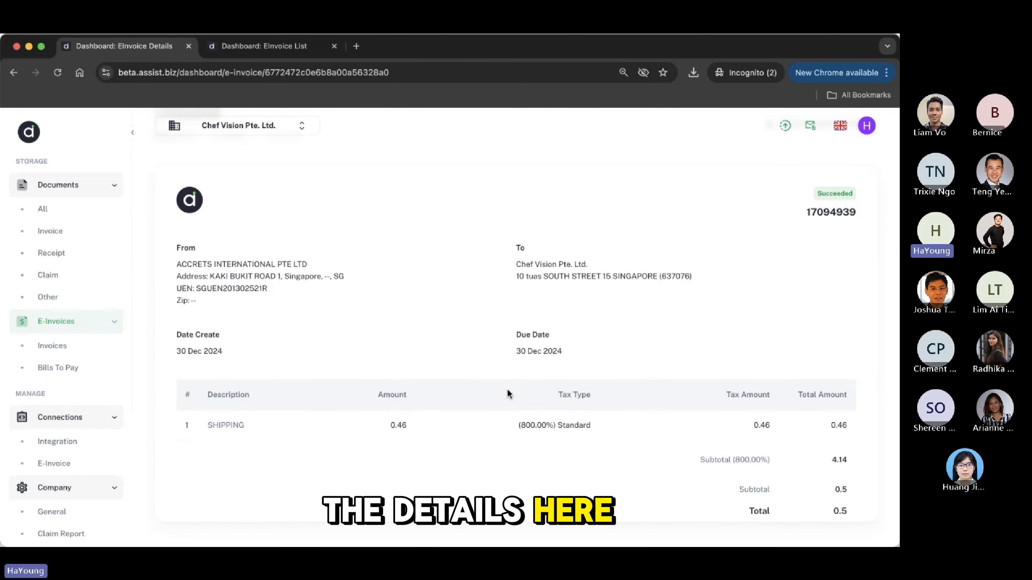
scroll(508, 393, "up", 2)
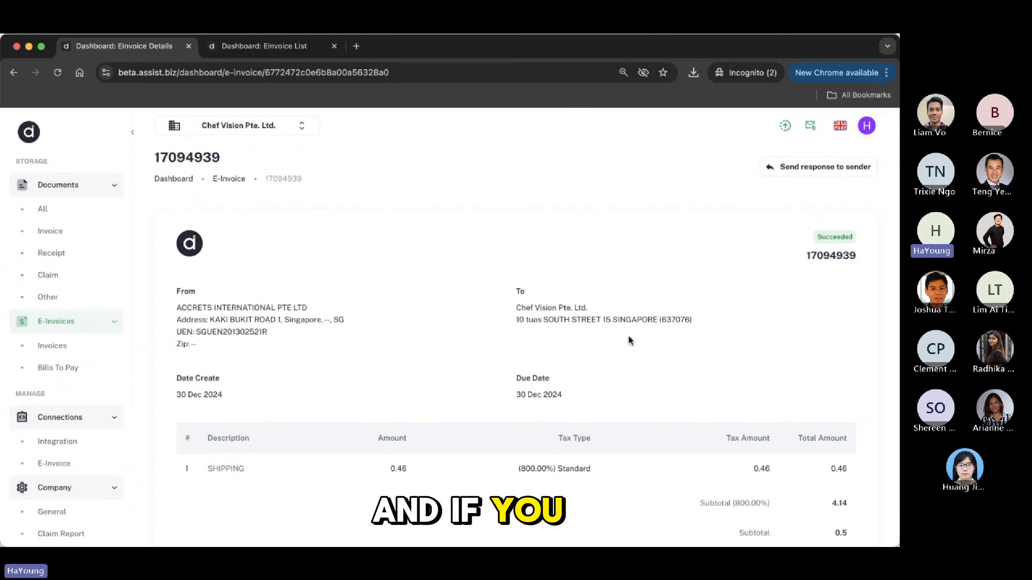
left_click(824, 170)
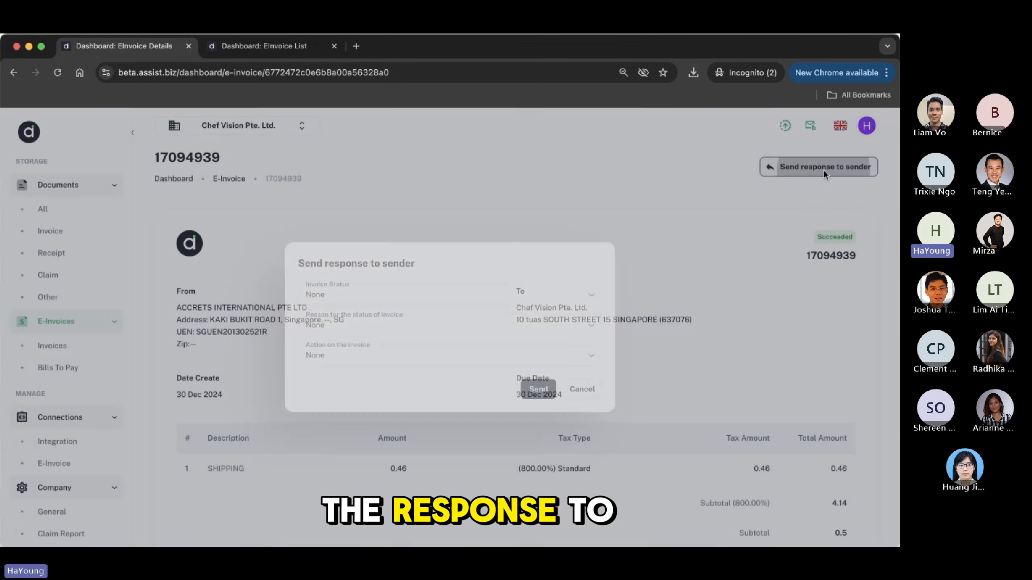
left_click(471, 296)
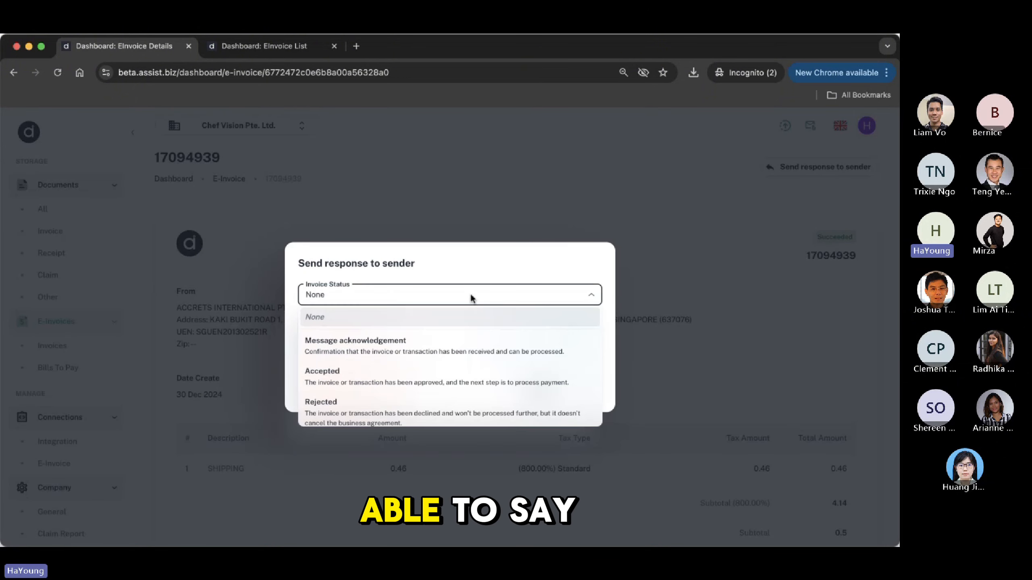
scroll(464, 357, "down", 3)
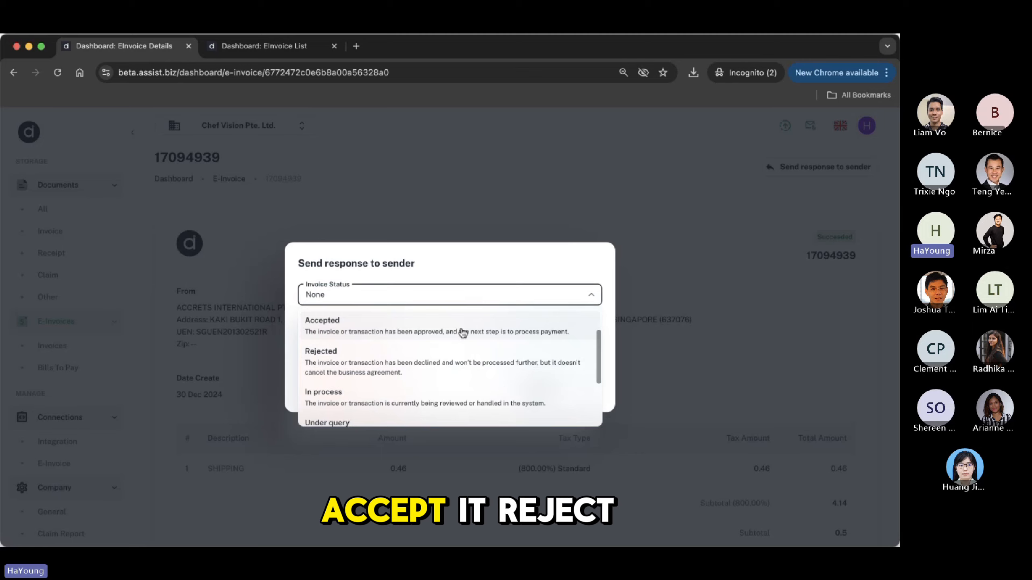
scroll(445, 368, "down", 2)
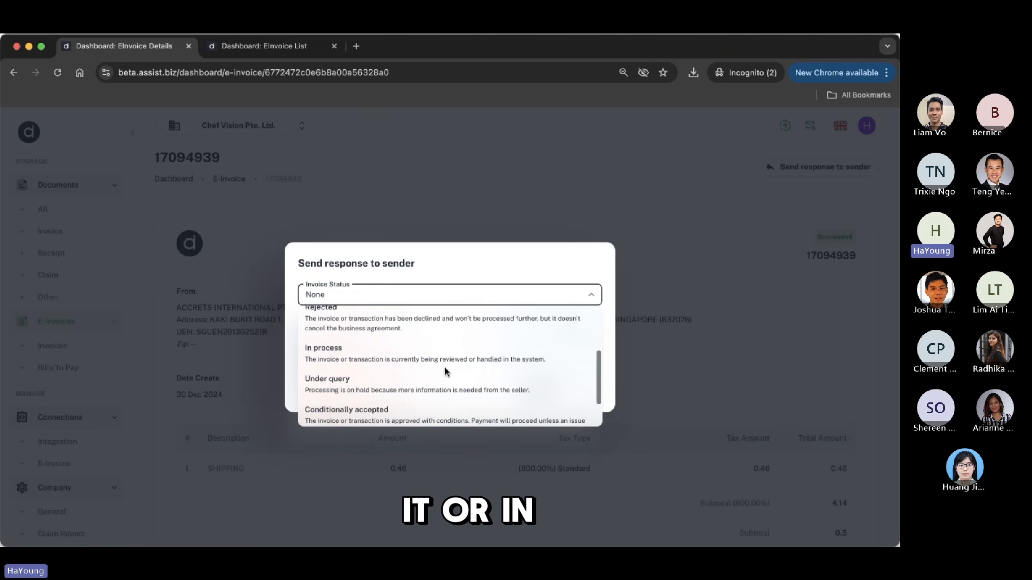
scroll(446, 368, "down", 1)
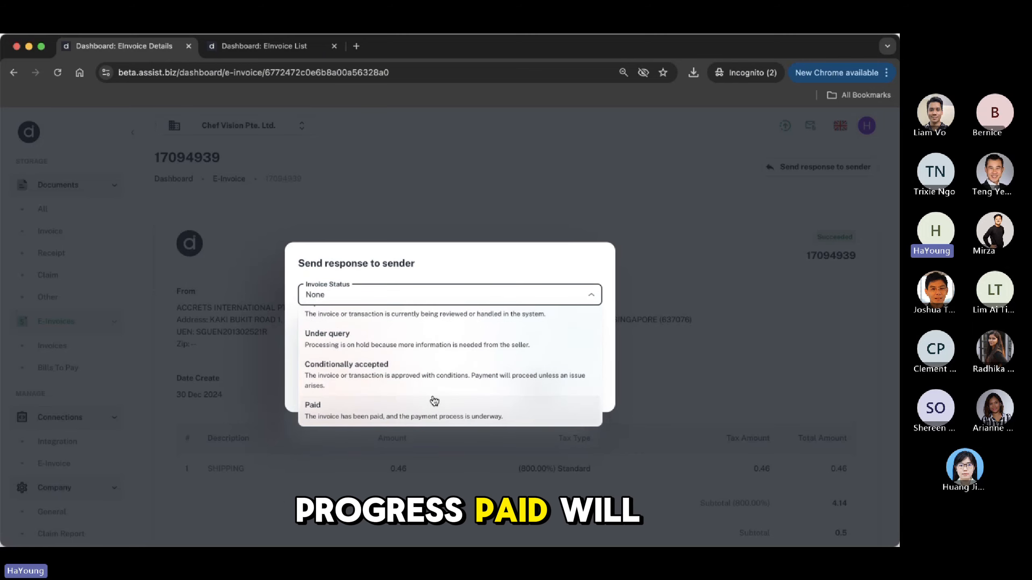
scroll(447, 369, "up", 6)
scroll(448, 368, "down", 6)
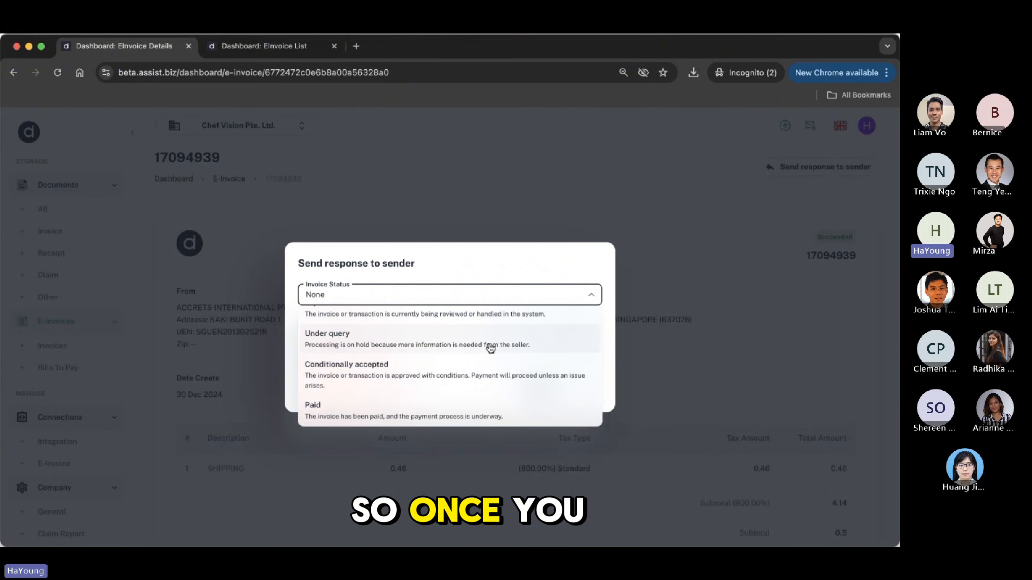
left_click(453, 409)
left_click(472, 332)
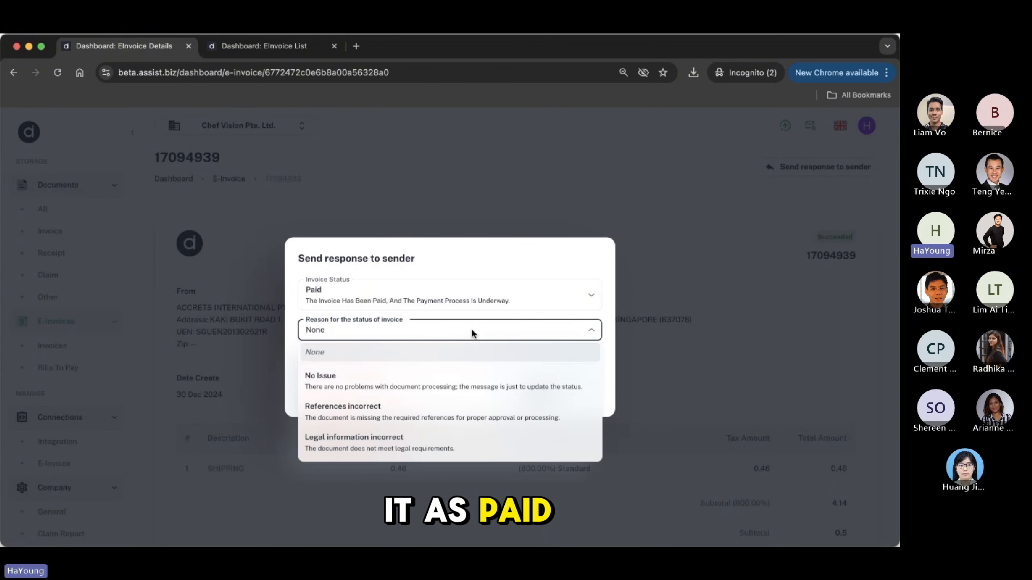
left_click(423, 382)
left_click(439, 365)
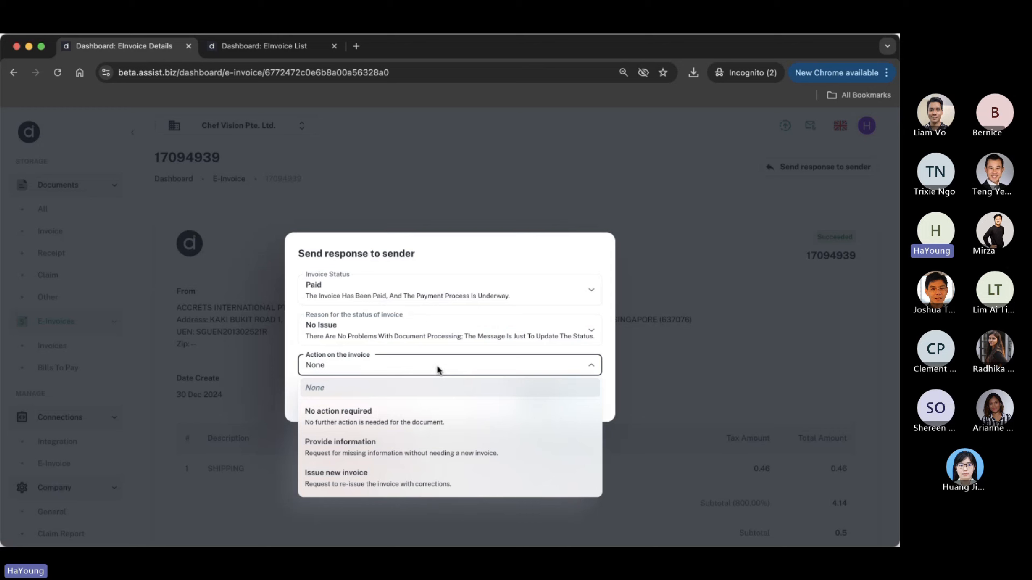
left_click(396, 416)
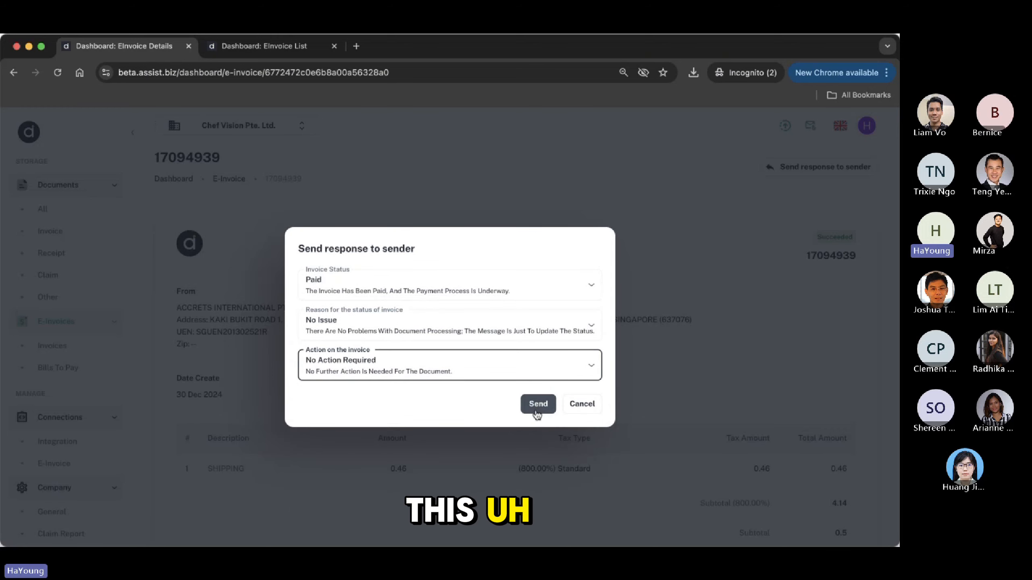
left_click(581, 404)
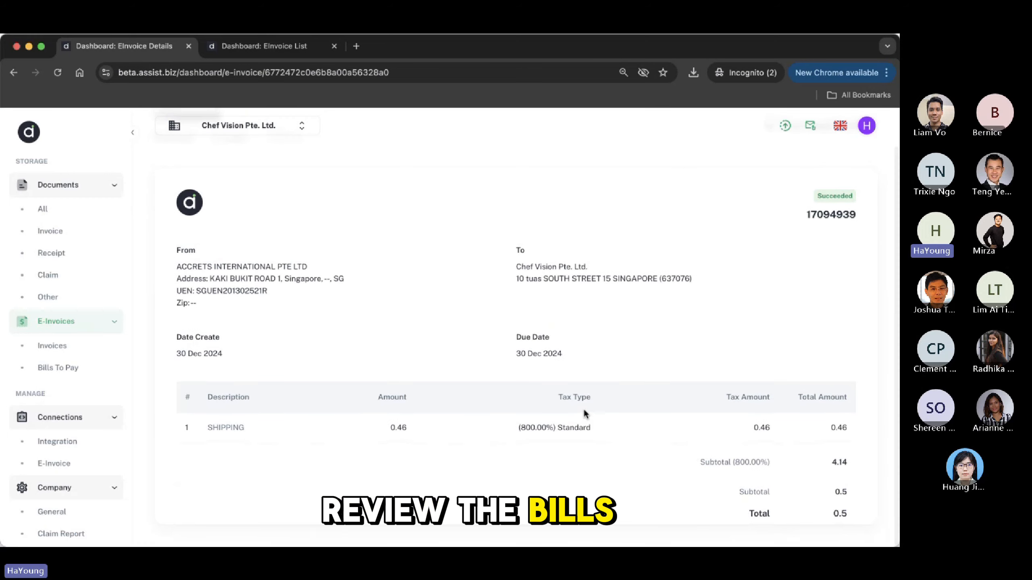
left_click(831, 169)
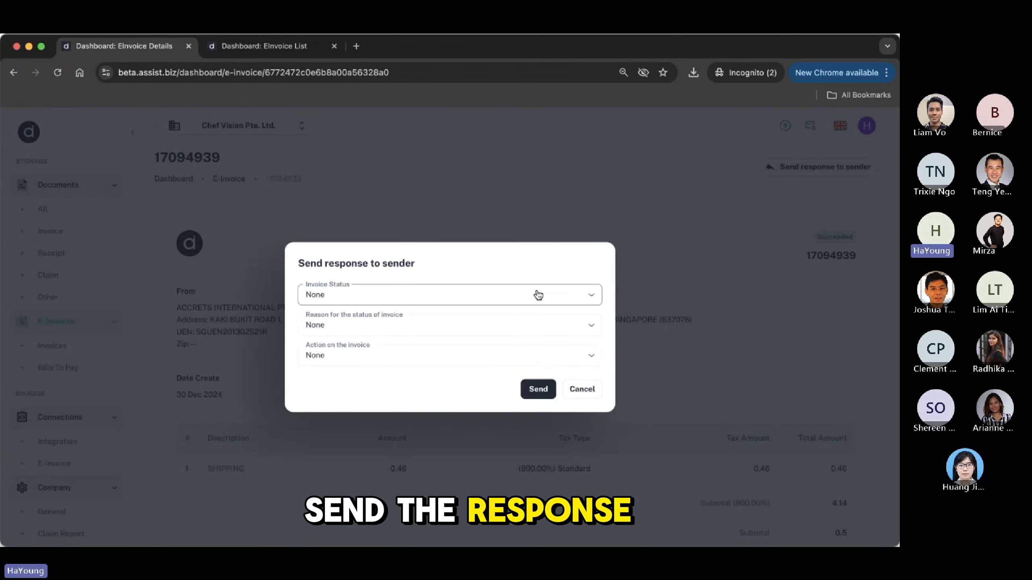
left_click(594, 391)
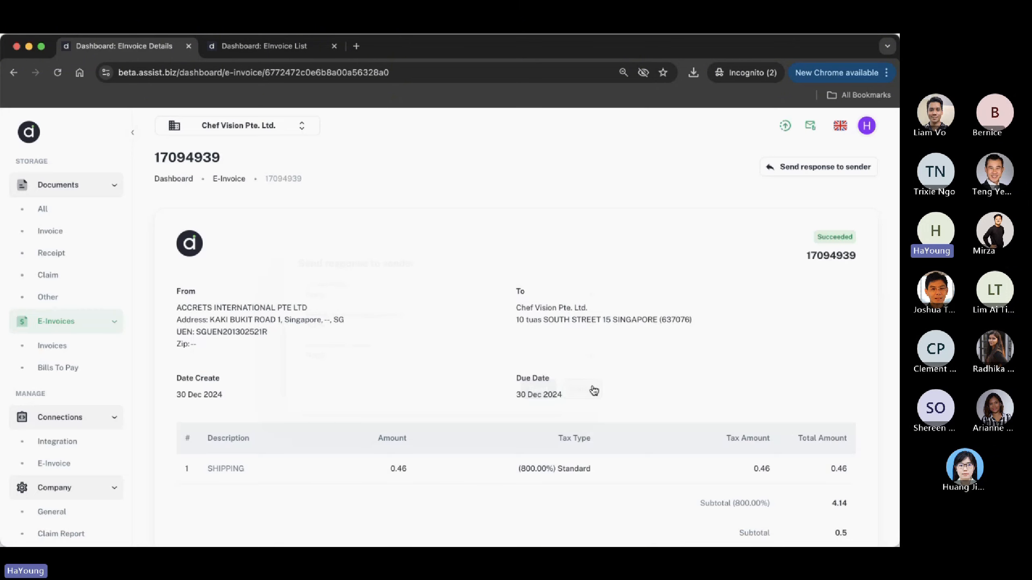